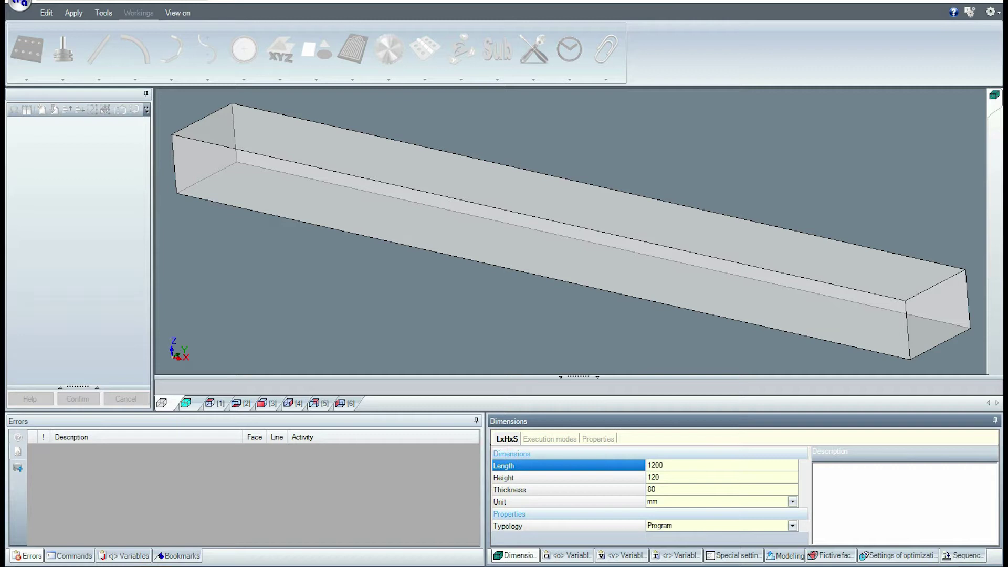
Orbit the 1200×120×80 mm bar and show its r variables table.
{"action": "mouse_move", "coordinate": [882, 320]}
{"action": "middle_mouse_down"}
{"action": "mouse_move", "coordinate": [864, 324]}
{"action": "mouse_move", "coordinate": [892, 317]}
{"action": "middle_mouse_up"}
{"action": "left_click", "coordinate": [678, 555]}
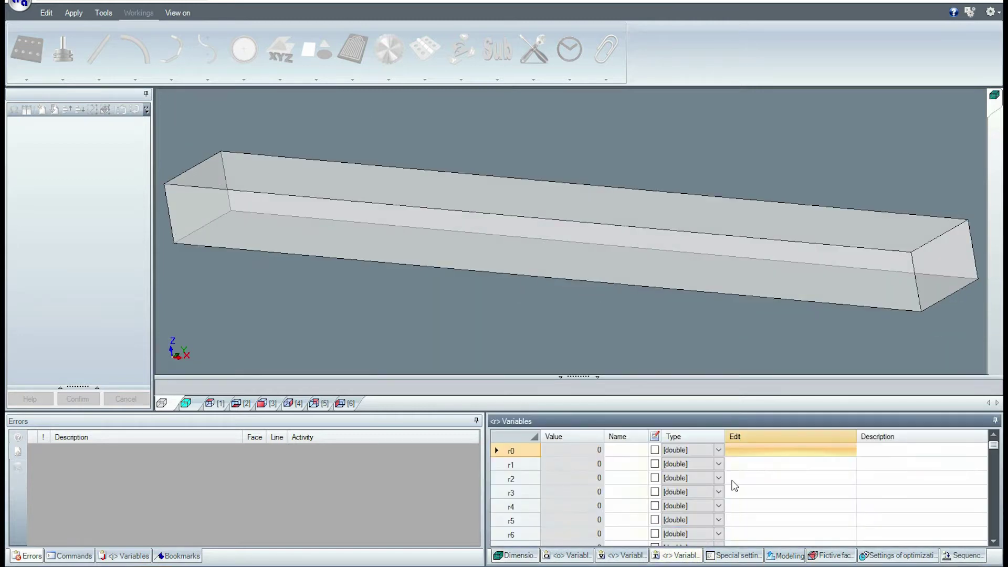
Enter h/5 for r0 (24) and s/5 for r1 (16) in the variables table.
{"action": "left_click", "coordinate": [751, 450]}
{"action": "type", "text": "h/5"}
{"action": "key", "text": "Return"}
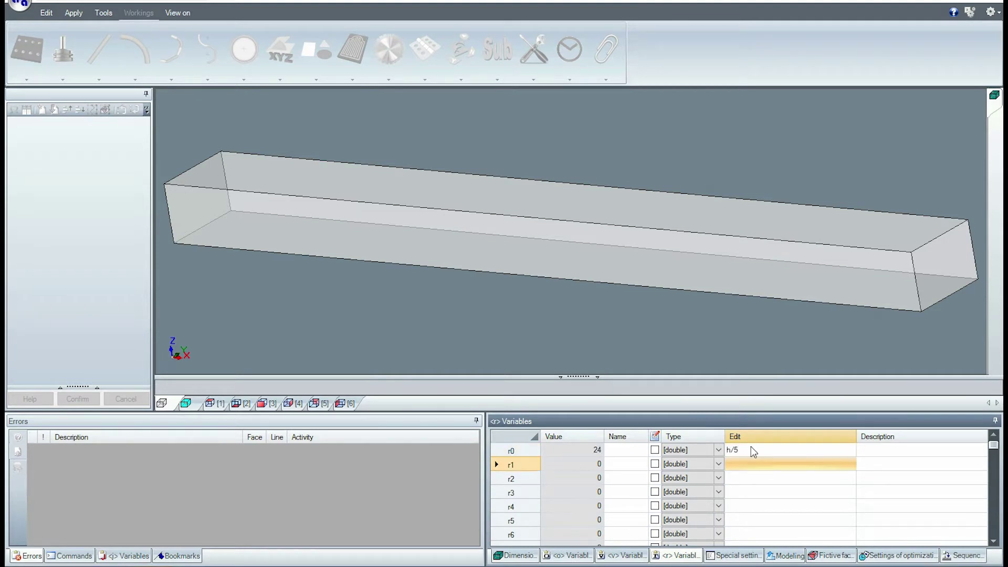
{"action": "type", "text": "s/5"}
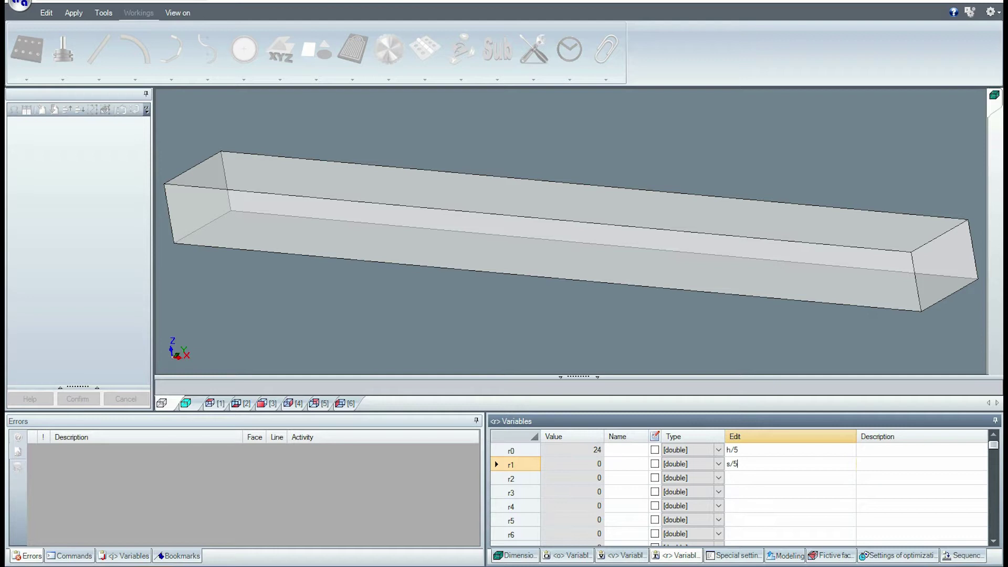
{"action": "key", "text": "Return"}
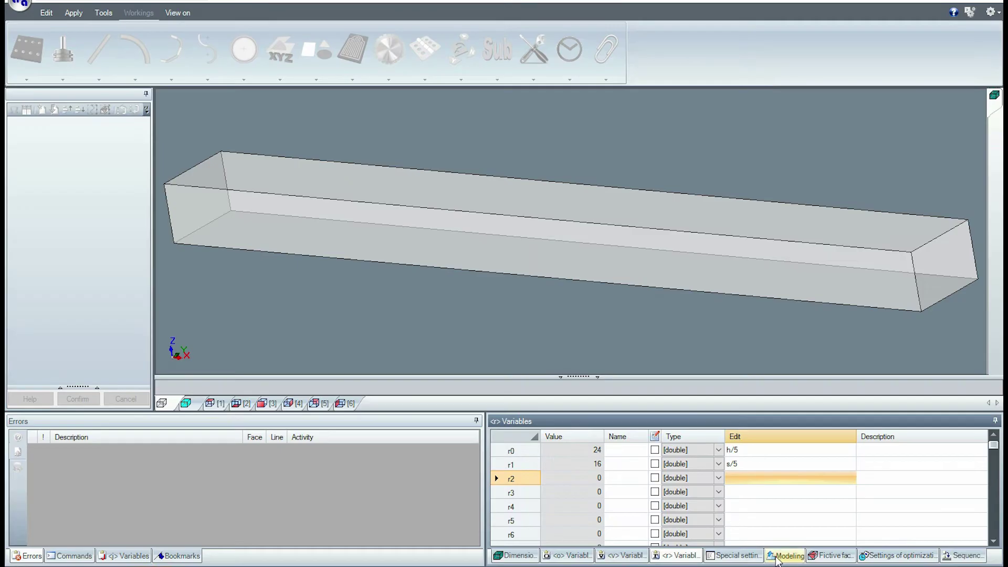
{"action": "left_click", "coordinate": [778, 555]}
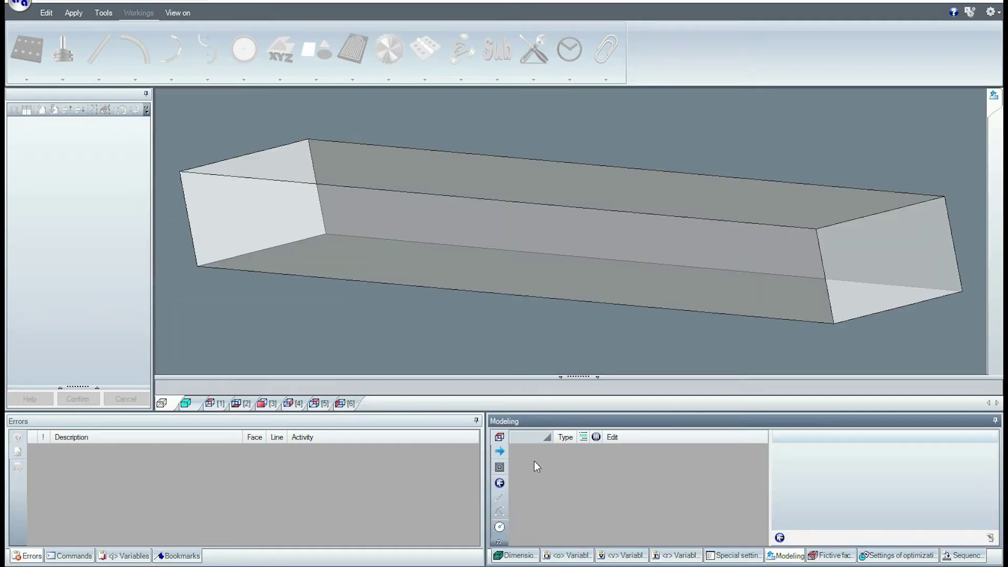
Start the profile at X=0 Y=0 and add points X=0 Y=r1*2 and X=r0 Y=r1*2.
{"action": "left_click", "coordinate": [500, 453]}
{"action": "left_click", "coordinate": [499, 483]}
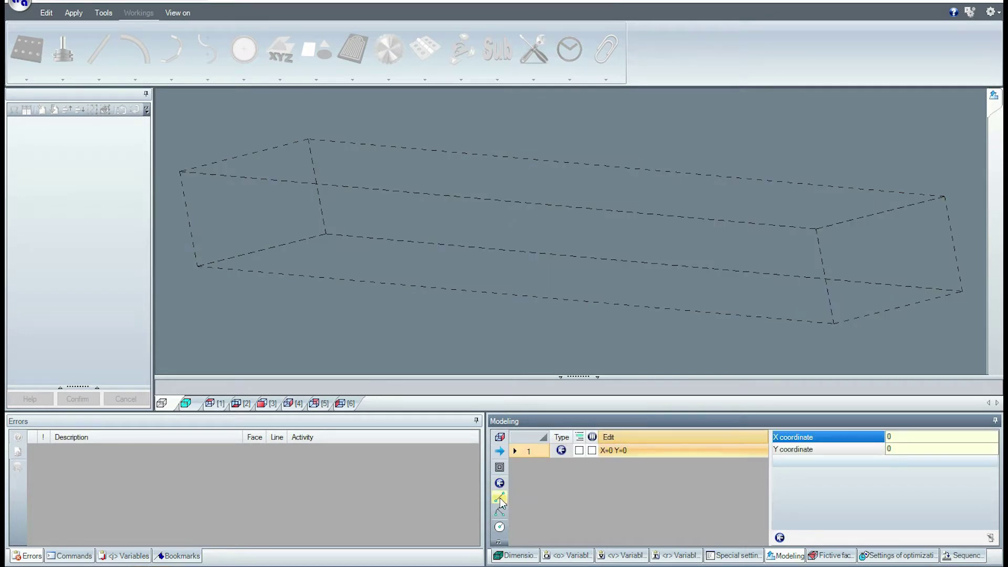
{"action": "left_click", "coordinate": [499, 497]}
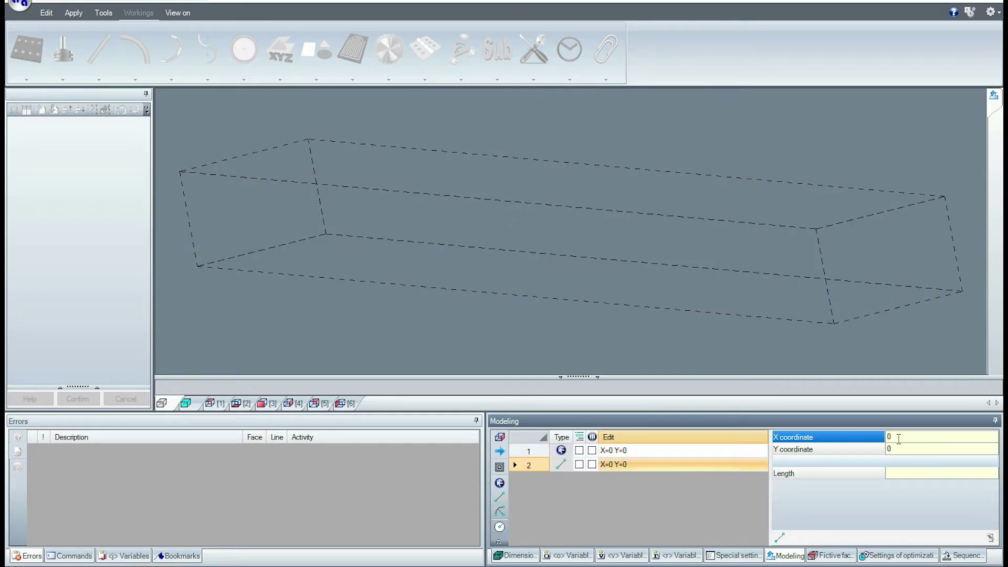
{"action": "left_click", "coordinate": [897, 449]}
{"action": "type", "text": "r1"}
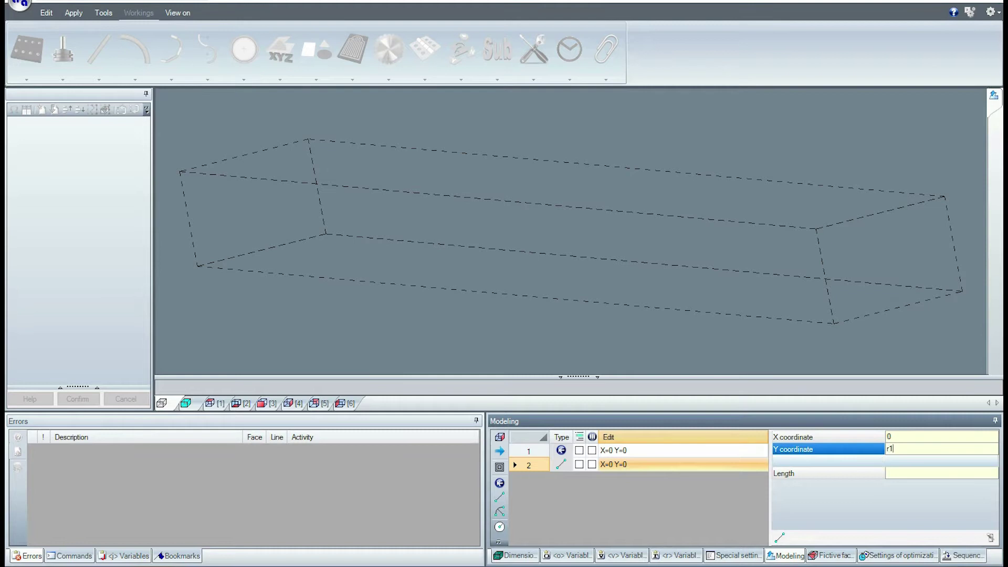
{"action": "type", "text": "*2"}
{"action": "left_click", "coordinate": [497, 506]}
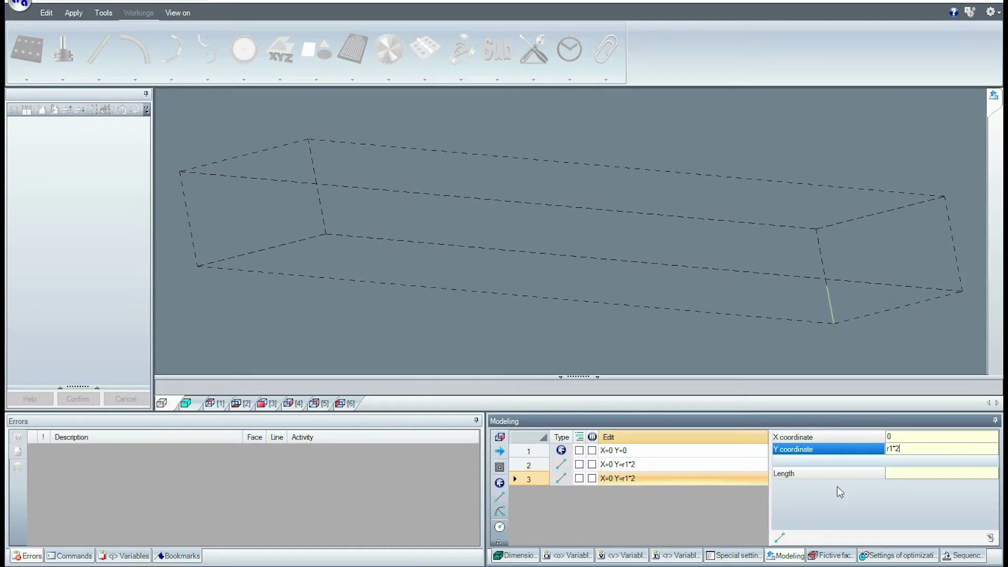
{"action": "left_click", "coordinate": [902, 438]}
{"action": "type", "text": "r0"}
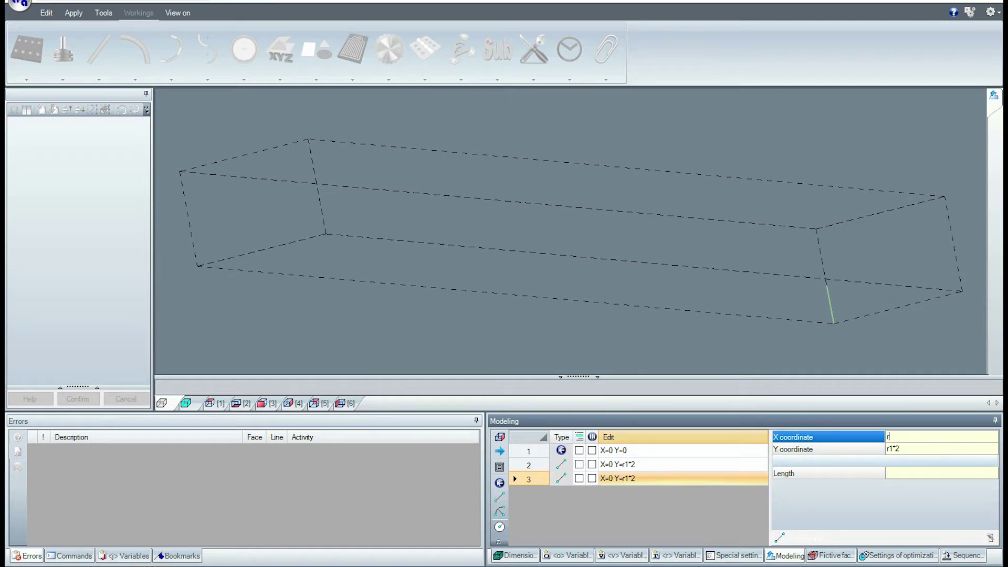
{"action": "left_click", "coordinate": [499, 497]}
Continue the profile through X=r0 Y=r1, X=r0*2 Y=r1 and X=r0*2 Y=s.
{"action": "left_click", "coordinate": [910, 449]}
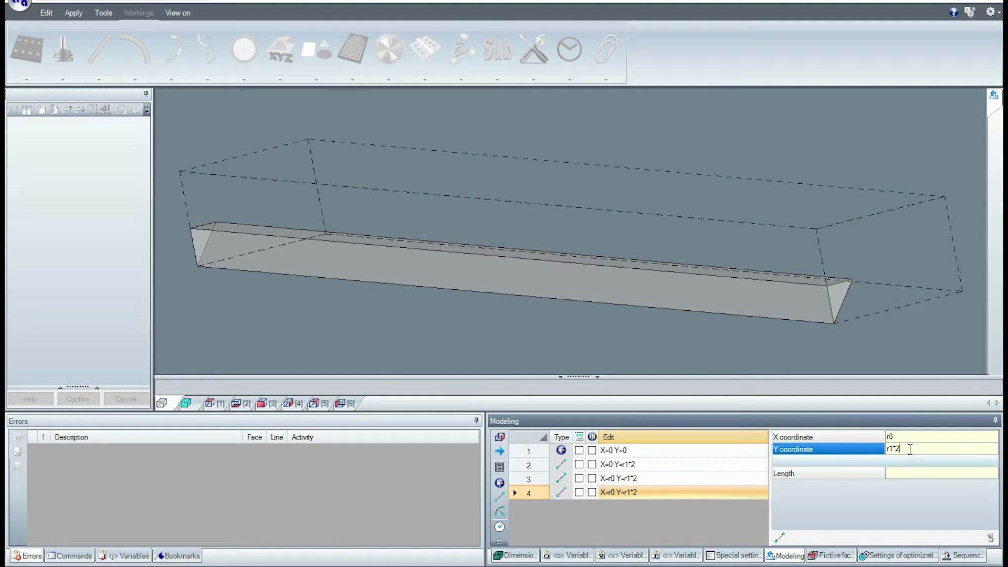
{"action": "key", "text": "BackSpace"}
{"action": "key", "text": "BackSpace"}
{"action": "left_click", "coordinate": [499, 496]}
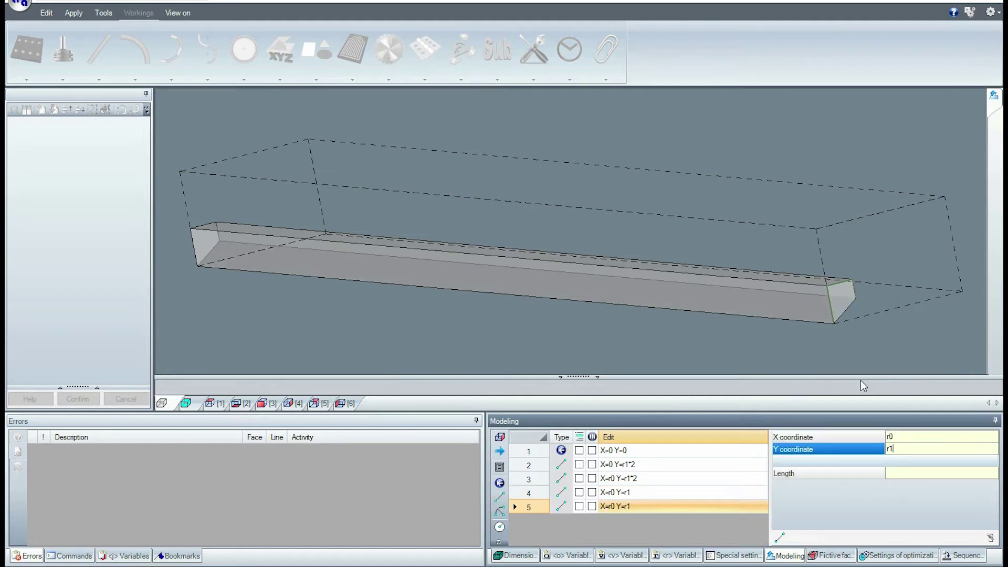
{"action": "left_click", "coordinate": [909, 437]}
{"action": "type", "text": "*2"}
{"action": "left_click", "coordinate": [500, 497]}
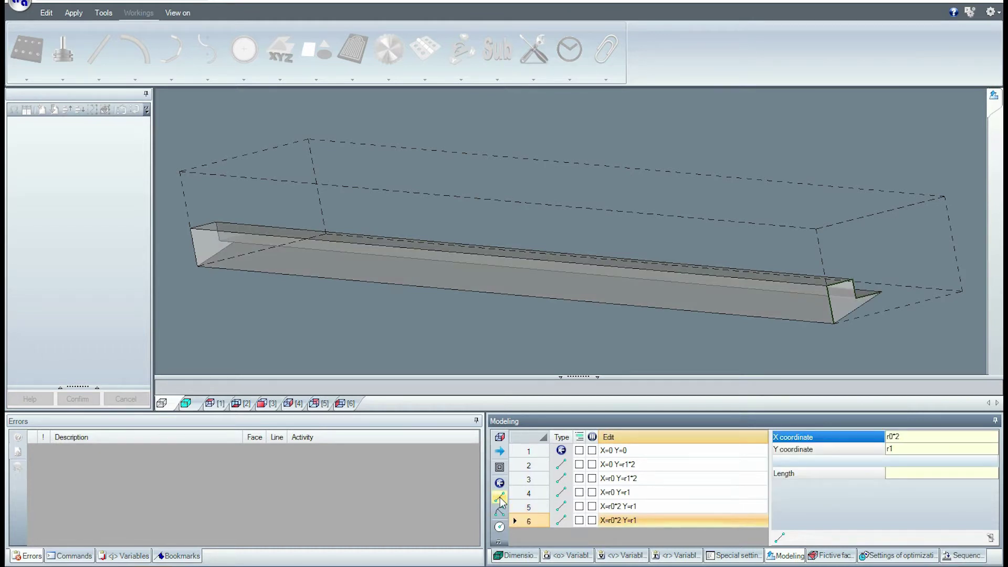
{"action": "left_click", "coordinate": [896, 449]}
{"action": "type", "text": "s"}
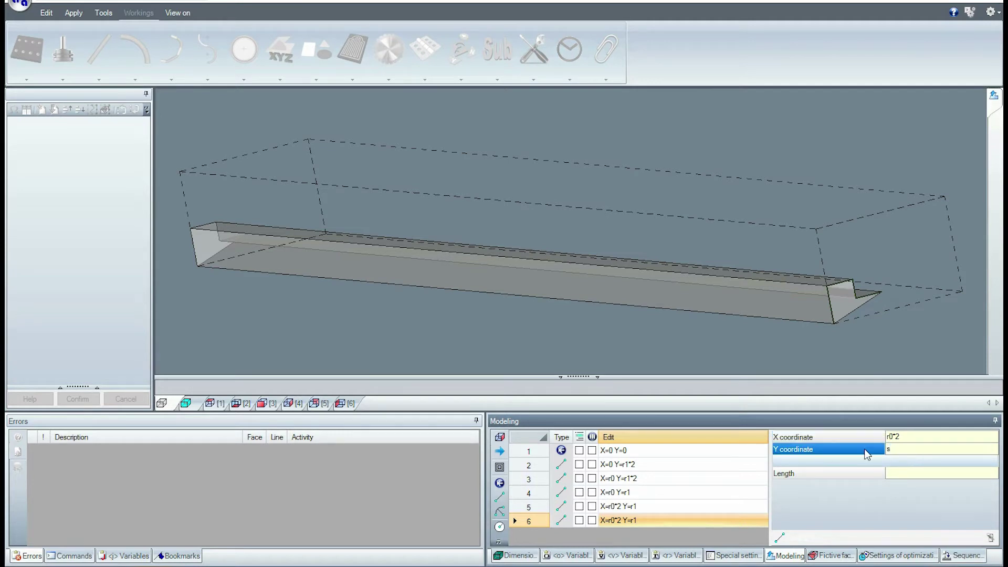
{"action": "left_click", "coordinate": [499, 497]}
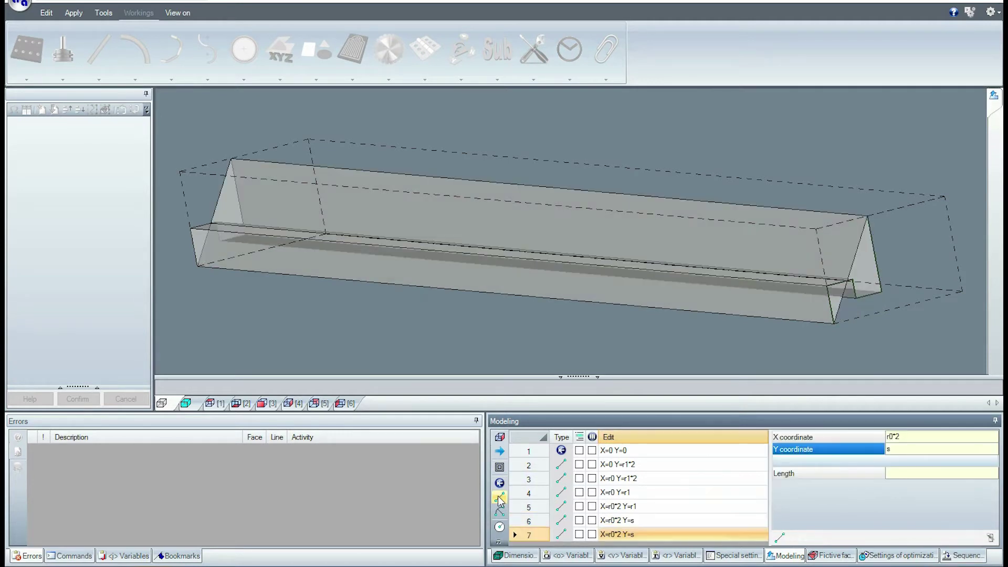
{"action": "left_click", "coordinate": [839, 438]}
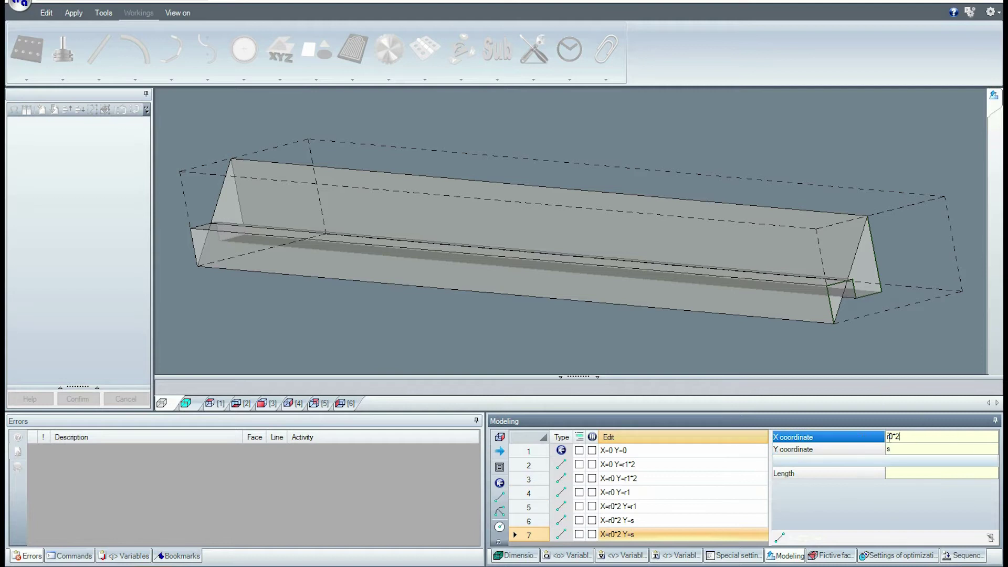
Add profile points X=h Y=s, X=h Y=s-r1*2 and X=h-r0 Y=s-r1*2.
{"action": "type", "text": "h"}
{"action": "left_click", "coordinate": [502, 497]}
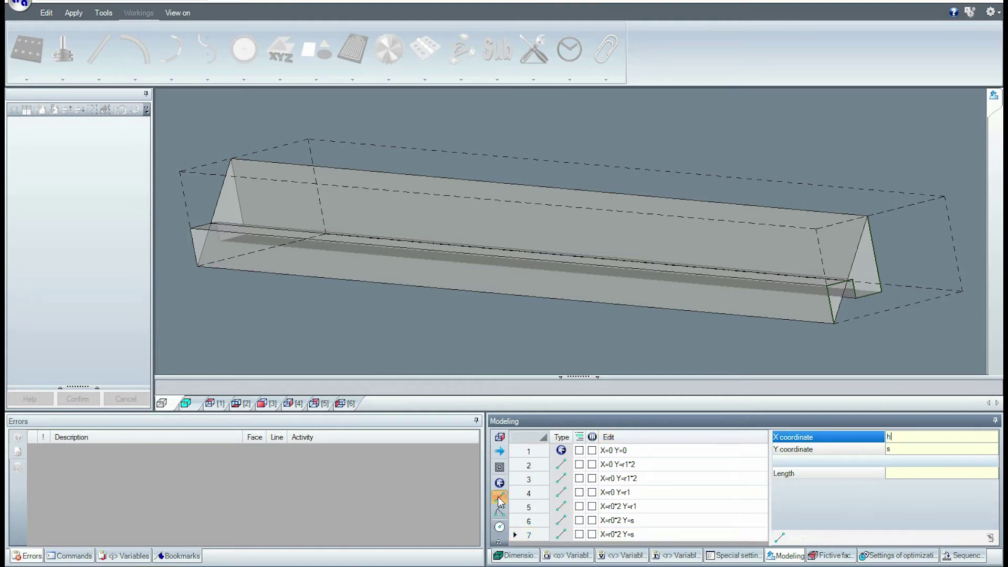
{"action": "left_click", "coordinate": [927, 447]}
{"action": "type", "text": "-"}
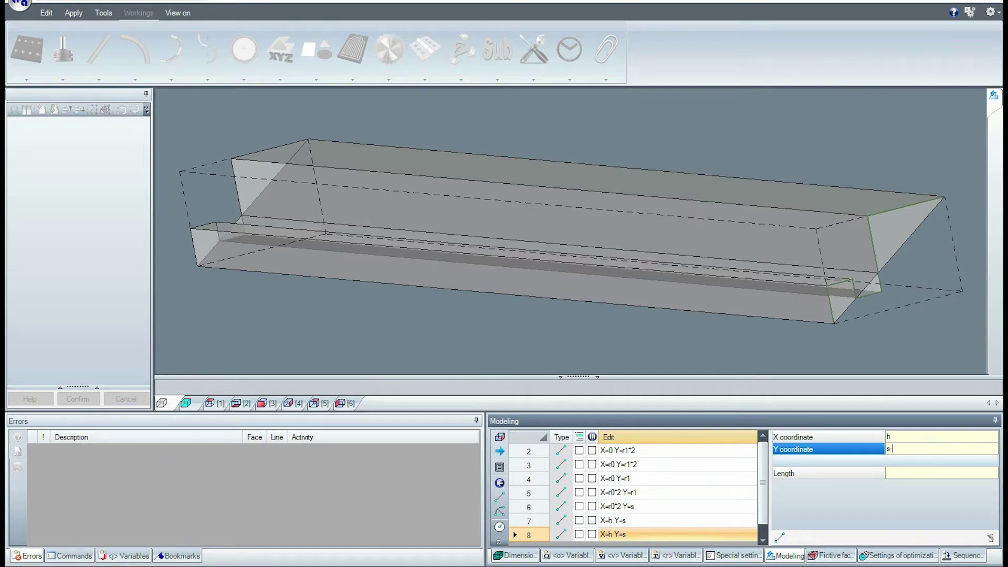
{"action": "type", "text": "r1*2"}
{"action": "left_click", "coordinate": [501, 499]}
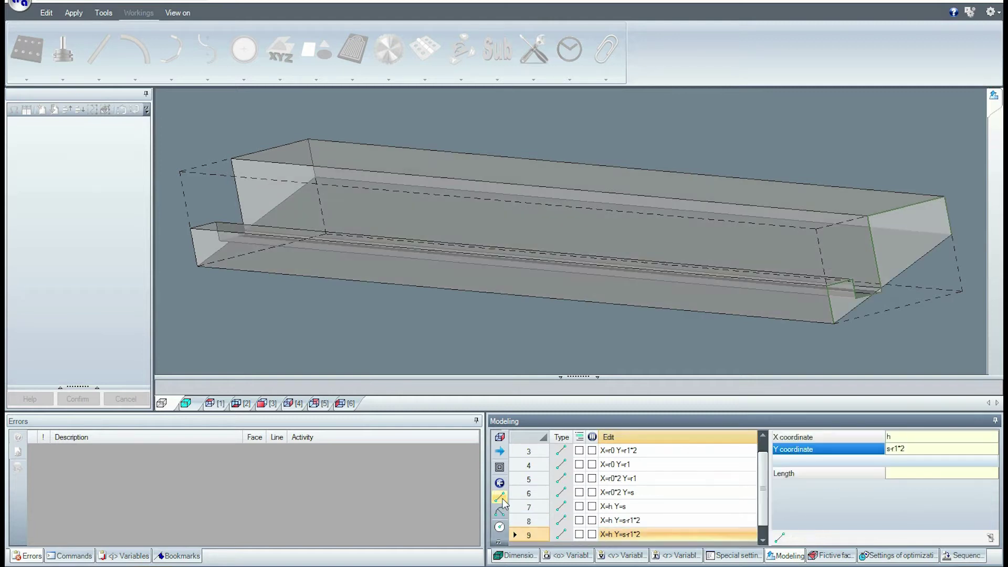
{"action": "left_click", "coordinate": [897, 439]}
{"action": "type", "text": "-r0"}
{"action": "left_click", "coordinate": [502, 500]}
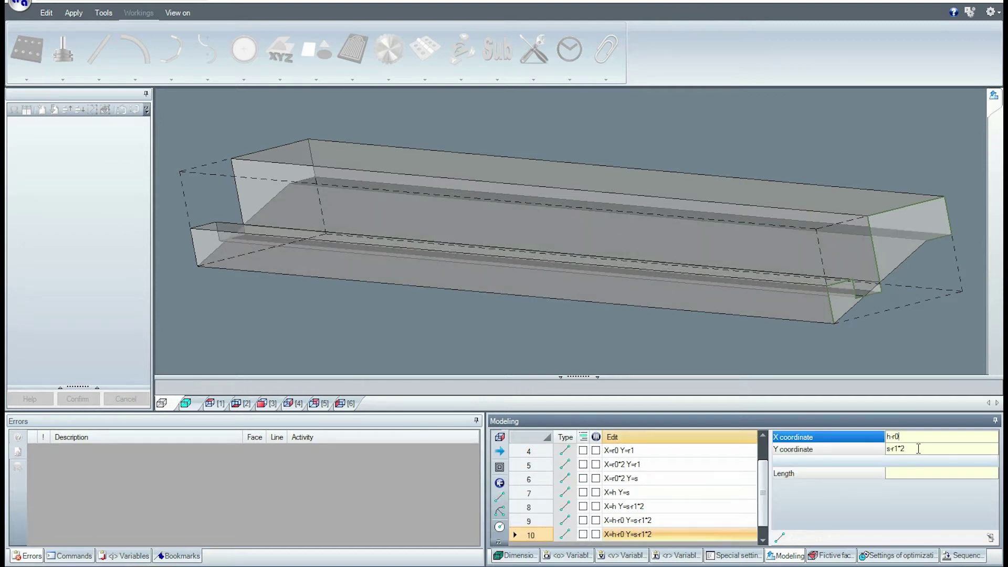
Drop the profile to X=h-r0 Y=0 and close it back at X=0 Y=0.
{"action": "left_click", "coordinate": [846, 450]}
{"action": "type", "text": "0"}
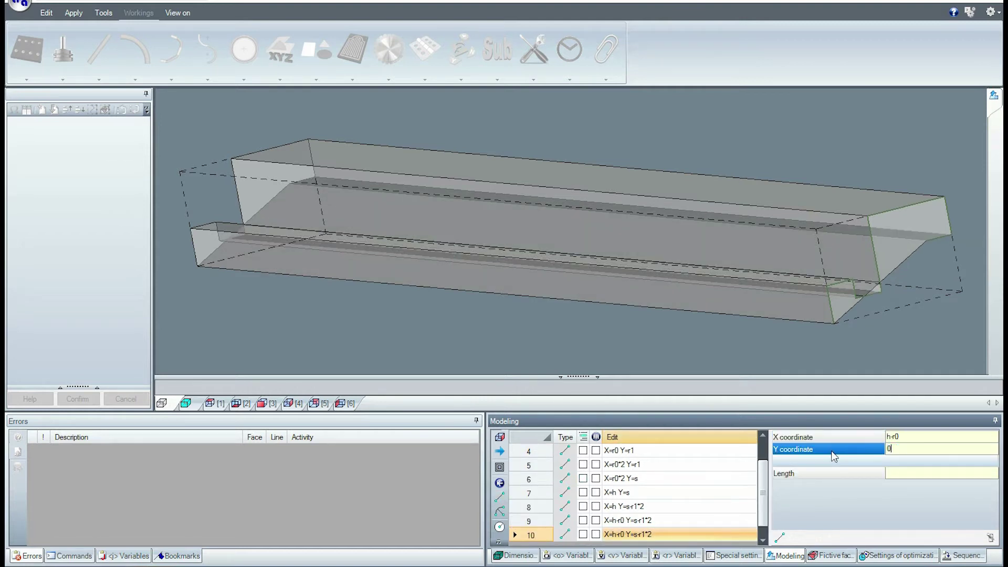
{"action": "left_click", "coordinate": [502, 499]}
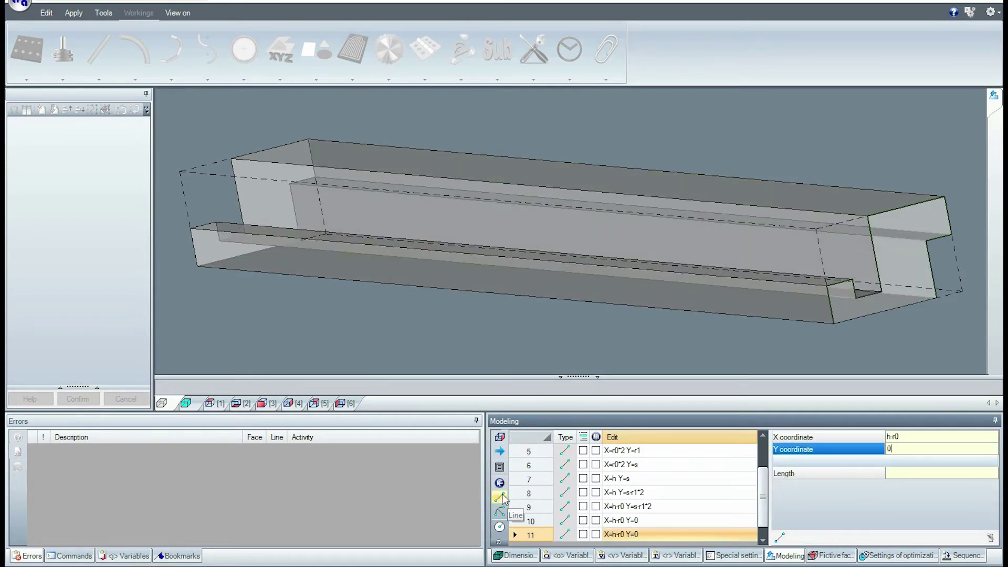
{"action": "left_click", "coordinate": [903, 437]}
{"action": "type", "text": "0"}
{"action": "middle_click_drag", "start_coordinate": [924, 306], "coordinate": [623, 460]}
Set the piece Thickness to 90 mm in the Dimensions panel.
{"action": "left_click", "coordinate": [516, 555]}
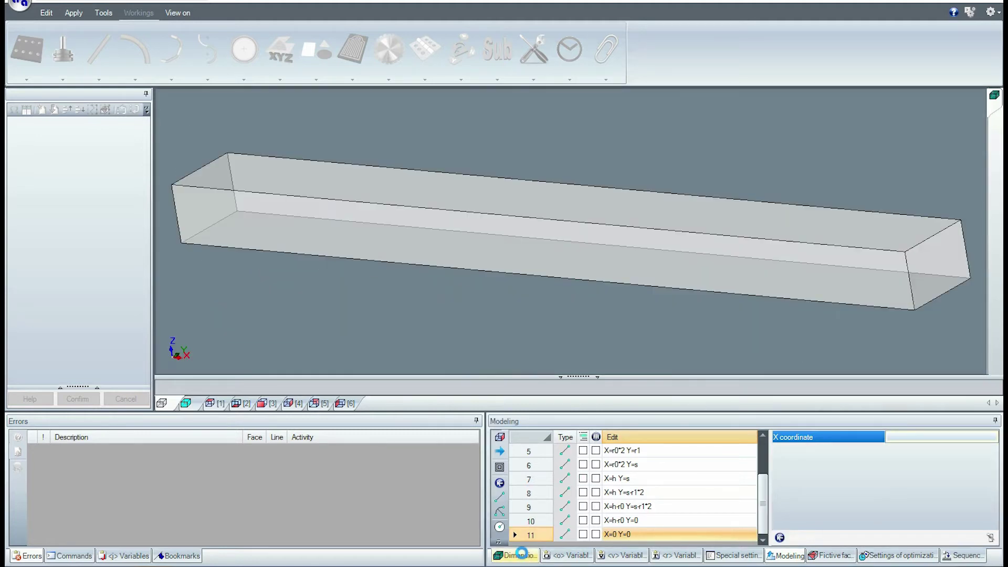
{"action": "middle_click_drag", "start_coordinate": [812, 329], "coordinate": [740, 317]}
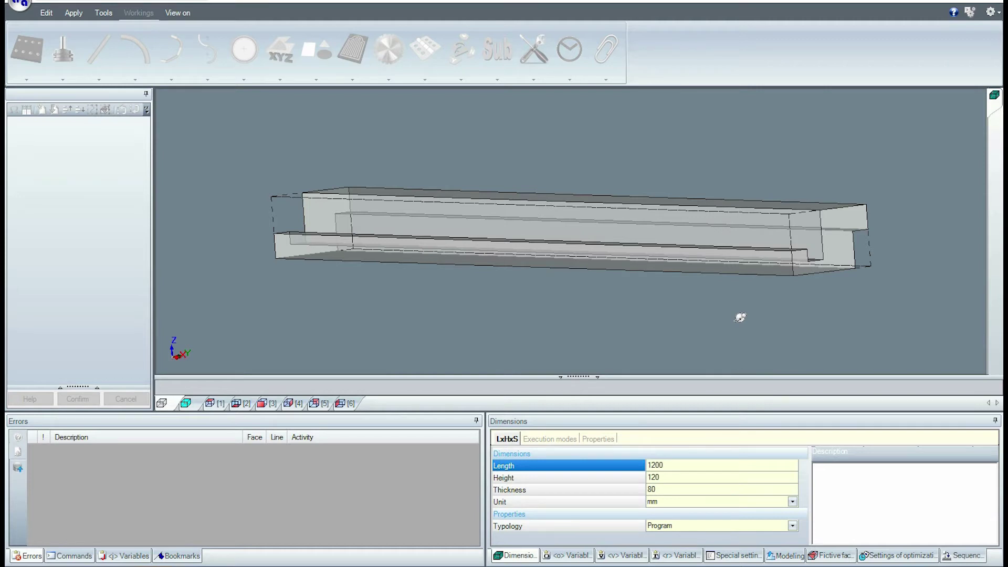
{"action": "left_click", "coordinate": [669, 487]}
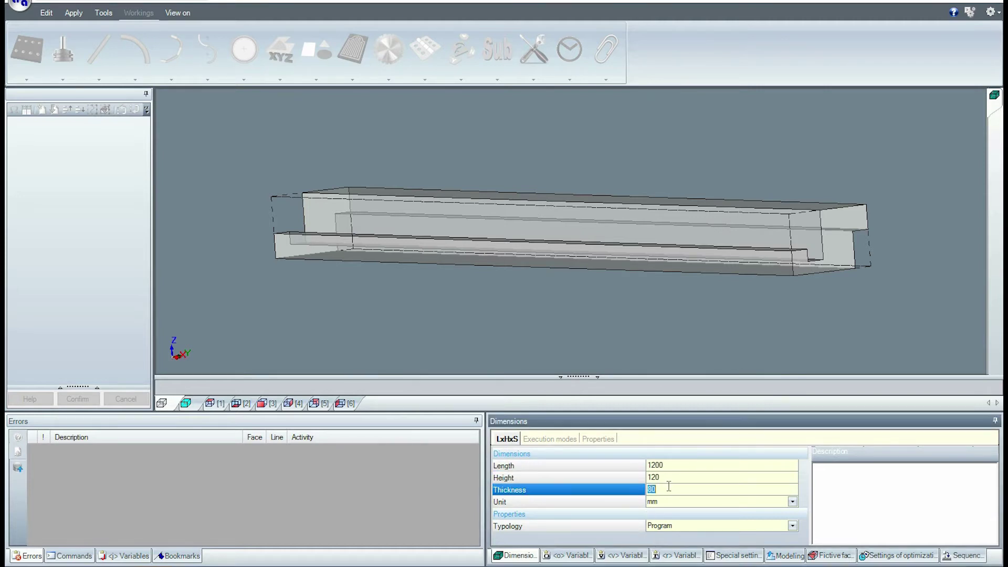
{"action": "type", "text": "90"}
{"action": "key", "text": "Return"}
{"action": "middle_click_drag", "start_coordinate": [934, 290], "coordinate": [887, 277]}
Create fictive face 7 in row 7, referenced to the Head face.
{"action": "left_click", "coordinate": [831, 553]}
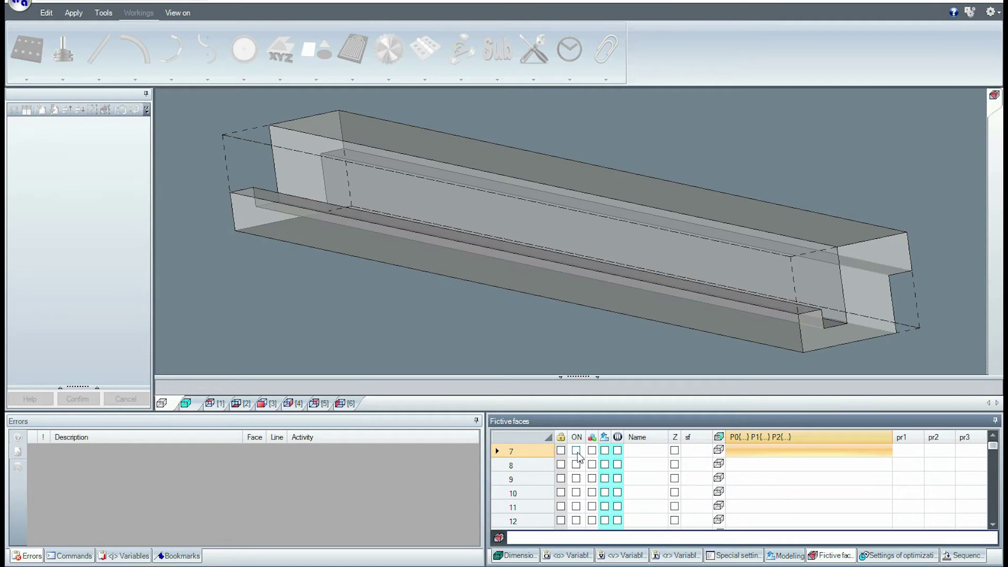
{"action": "left_click", "coordinate": [577, 452]}
{"action": "left_click", "coordinate": [719, 464]}
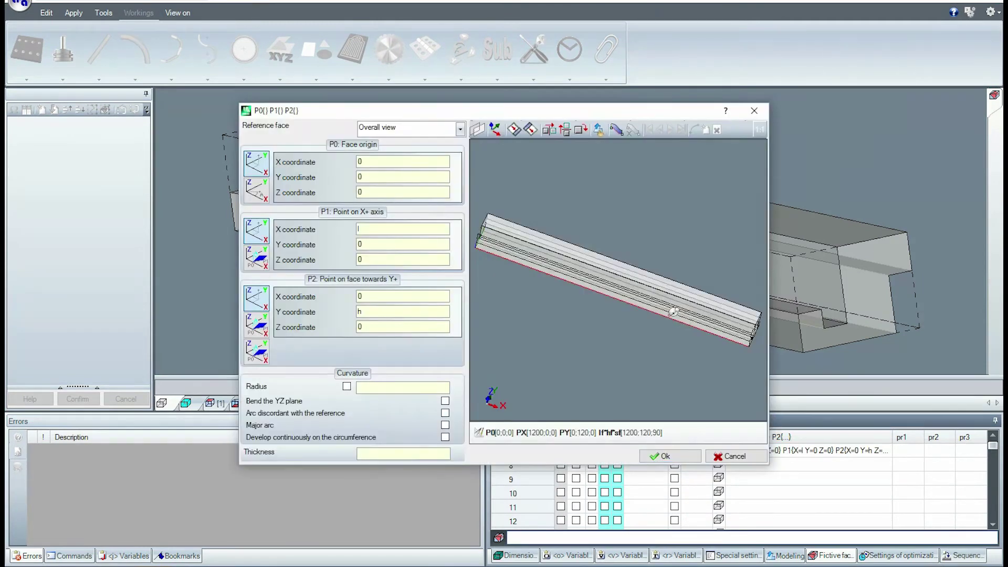
{"action": "scroll", "coordinate": [658, 289], "scroll_direction": "up", "scroll_amount": 4}
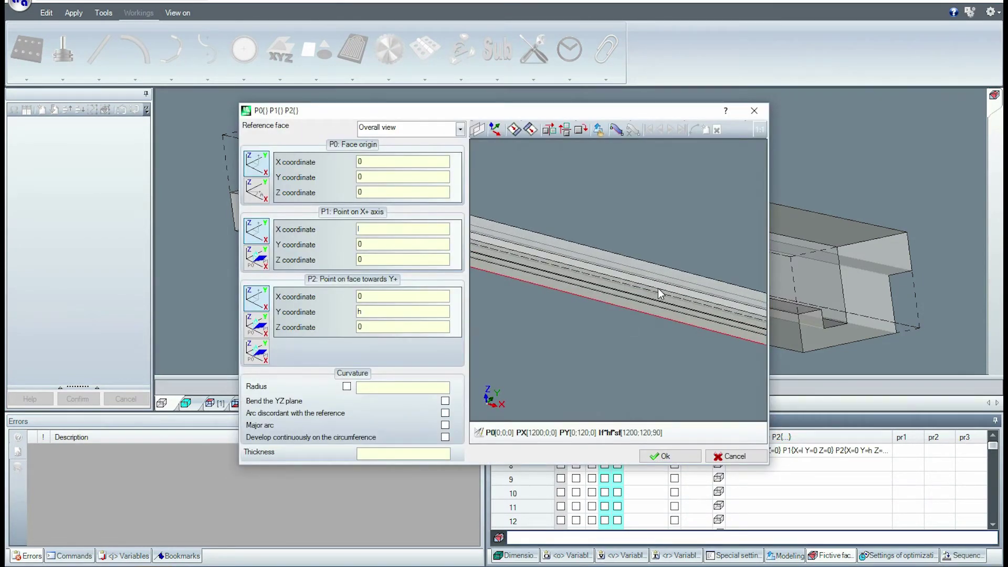
{"action": "left_click", "coordinate": [598, 129]}
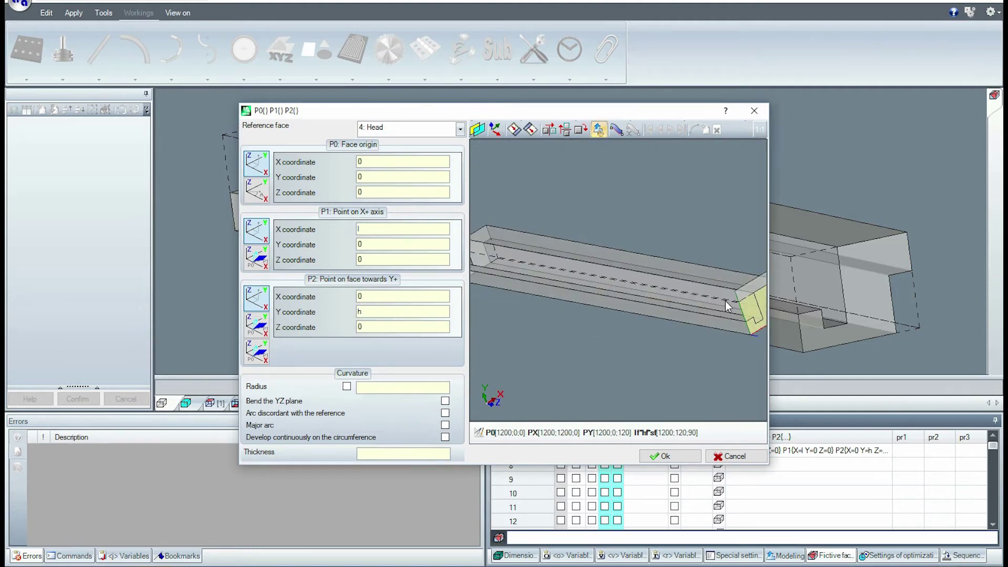
{"action": "left_click", "coordinate": [754, 308]}
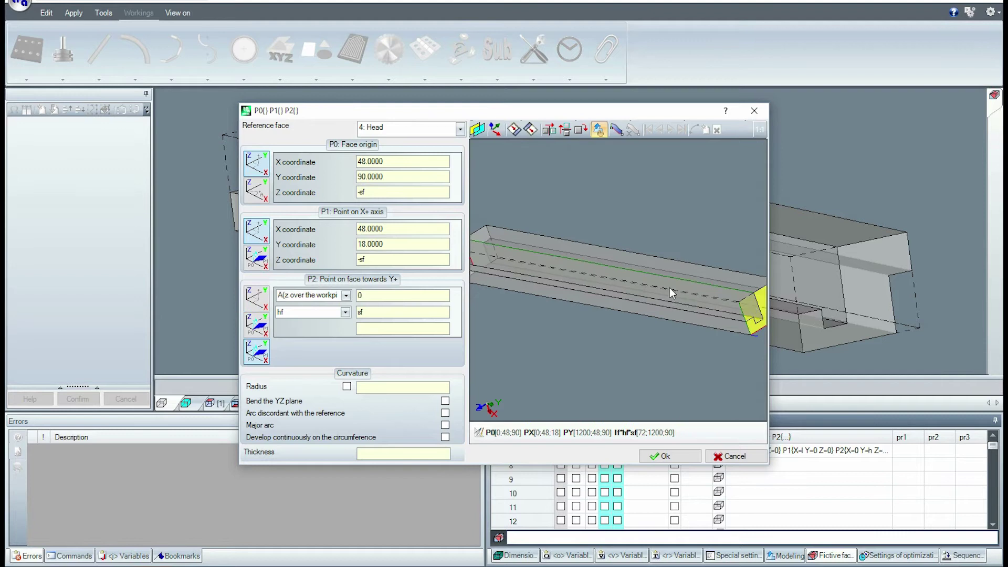
{"action": "mouse_move", "coordinate": [604, 276]}
{"action": "middle_mouse_down"}
{"action": "mouse_move", "coordinate": [618, 273]}
{"action": "mouse_move", "coordinate": [598, 273]}
{"action": "middle_mouse_up"}
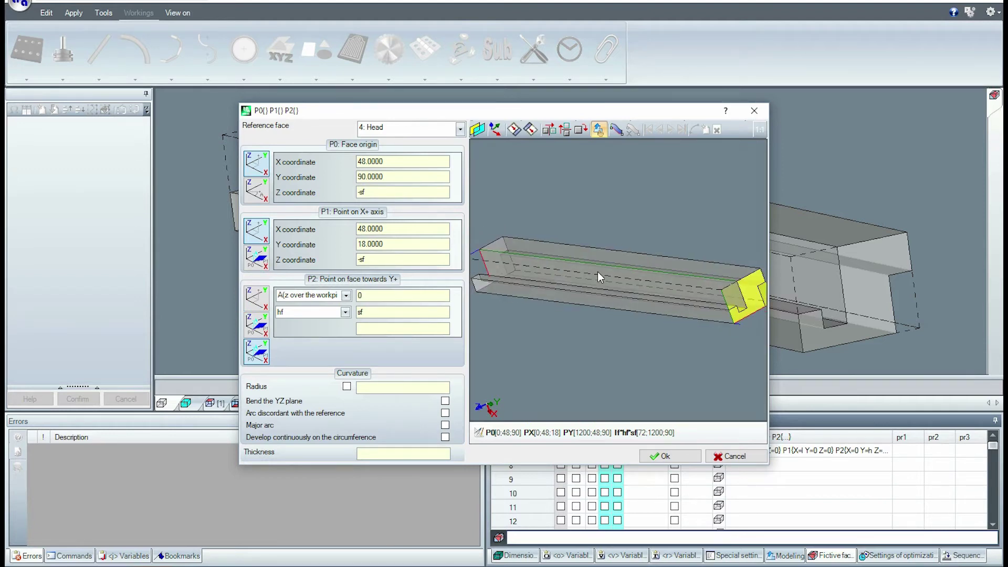
Apply mirror, YZ-plane bend and Y flip, then set the origin X to 2*r0.
{"action": "left_click", "coordinate": [550, 131]}
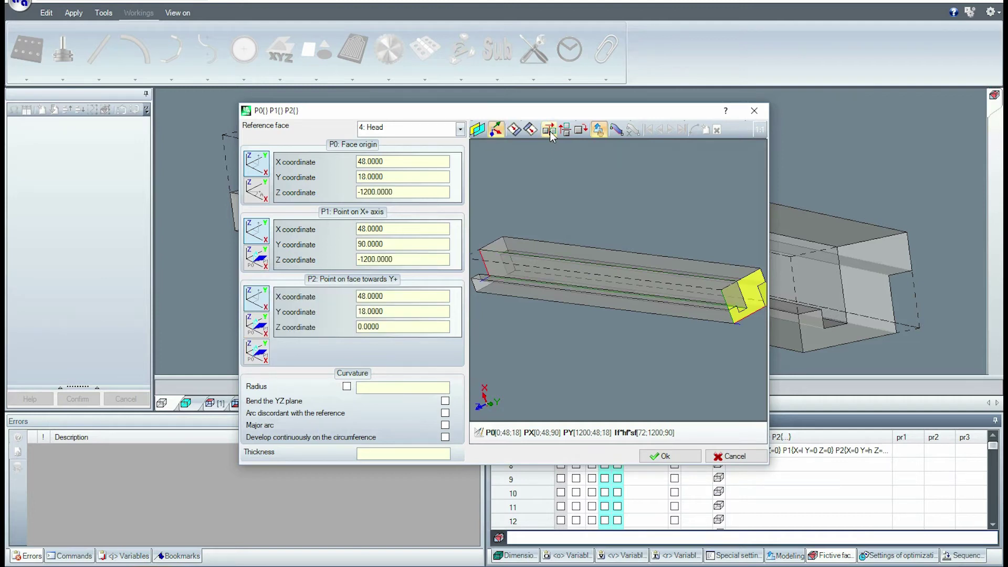
{"action": "left_click", "coordinate": [578, 129]}
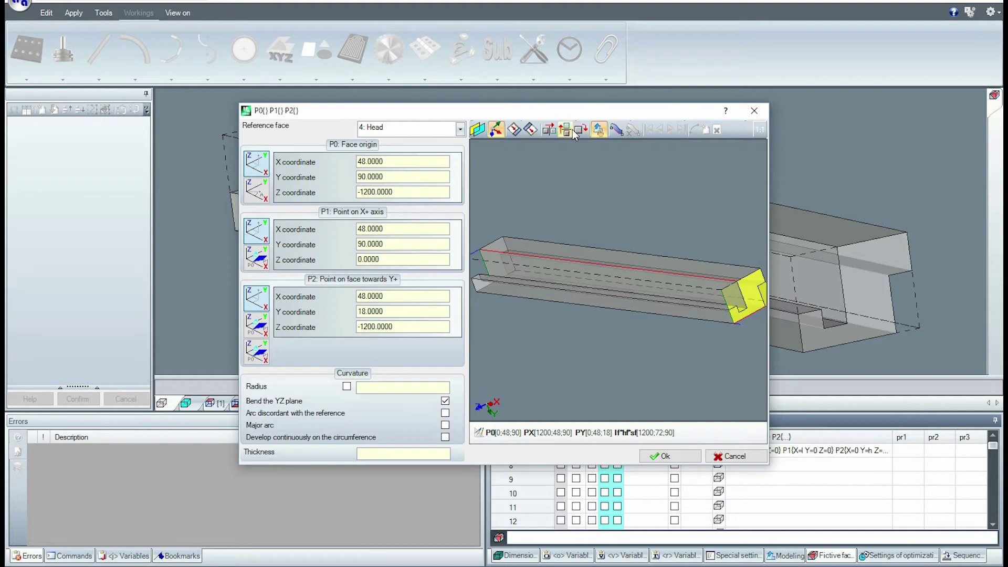
{"action": "left_click", "coordinate": [565, 129]}
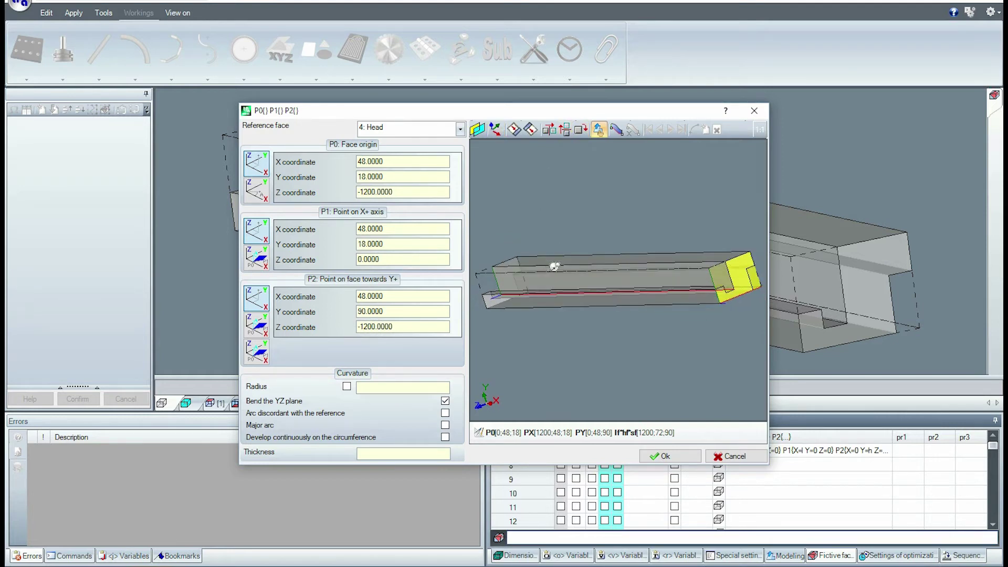
{"action": "left_click_drag", "start_coordinate": [549, 263], "coordinate": [554, 270]}
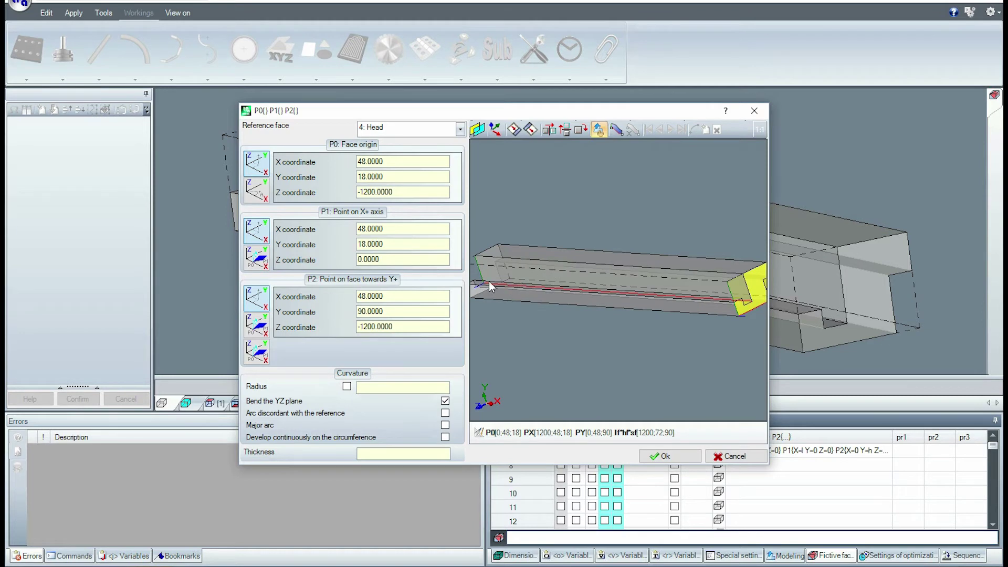
{"action": "left_click", "coordinate": [404, 162]}
{"action": "left_click_drag", "start_coordinate": [388, 161], "coordinate": [317, 161]}
{"action": "type", "text": "2*r0"}
Set origin Y to r1 and Z to -l, and the X+ point to 2*r0, r1, 0.
{"action": "key", "text": "Tab"}
{"action": "type", "text": "r1"}
{"action": "key", "text": "Tab"}
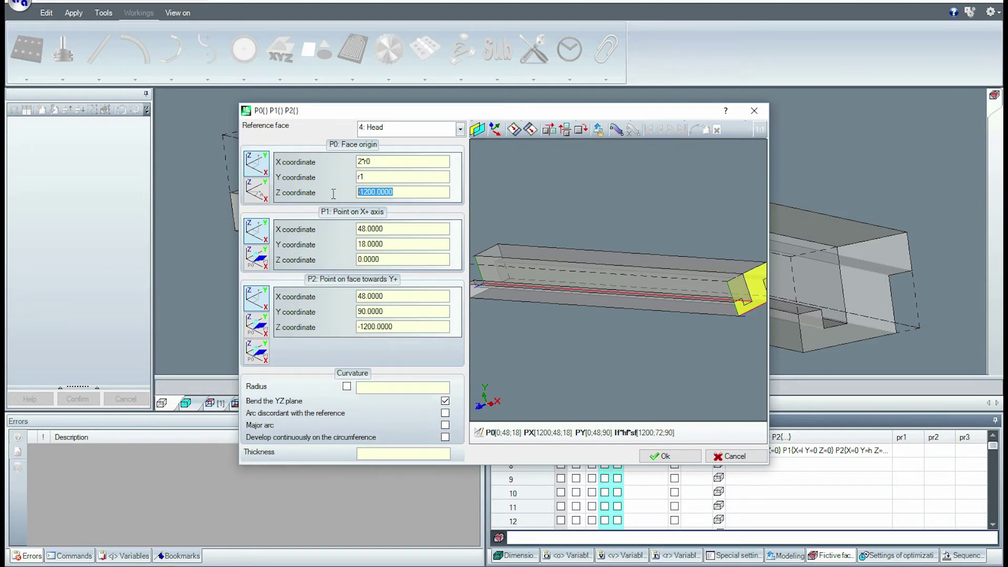
{"action": "type", "text": "-l"}
{"action": "left_click", "coordinate": [427, 229]}
{"action": "left_click_drag", "start_coordinate": [428, 229], "coordinate": [327, 223]}
{"action": "type", "text": "2*r0"}
{"action": "key", "text": "Tab"}
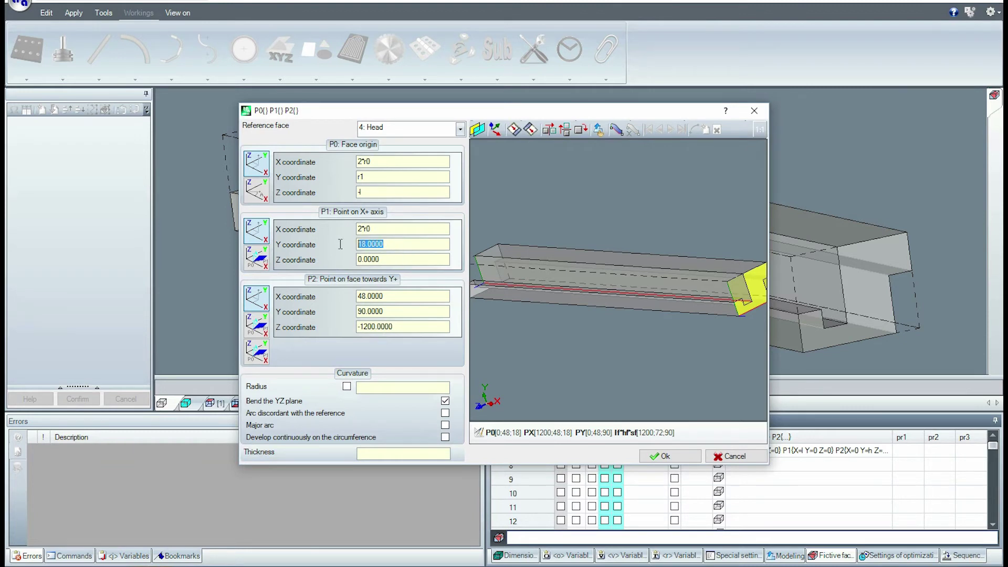
{"action": "type", "text": "r1"}
{"action": "key", "text": "Tab"}
{"action": "type", "text": "0"}
Set the Y+ point to X=2*r0, Y=s, Z=-l and confirm fictive face 7.
{"action": "left_click_drag", "start_coordinate": [388, 296], "coordinate": [345, 297]}
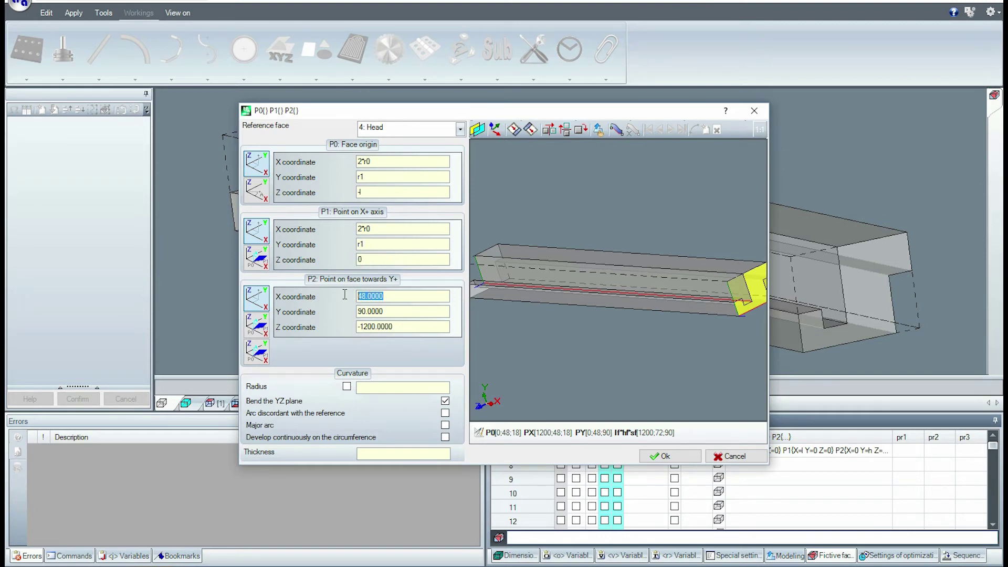
{"action": "type", "text": "2*r0"}
{"action": "left_click_drag", "start_coordinate": [402, 312], "coordinate": [331, 317]}
{"action": "type", "text": "s"}
{"action": "left_click_drag", "start_coordinate": [412, 326], "coordinate": [345, 326]}
{"action": "type", "text": "-"}
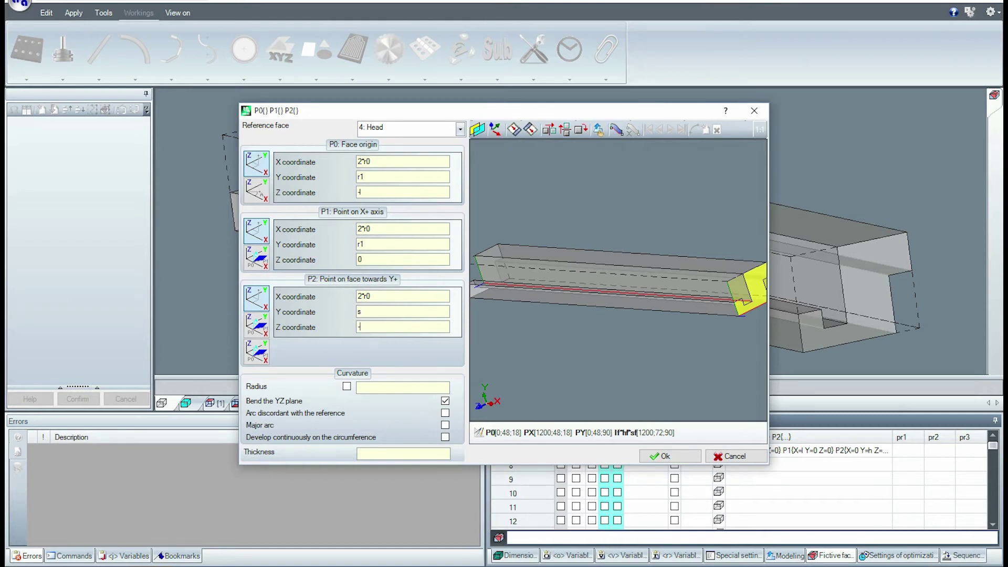
{"action": "type", "text": "l"}
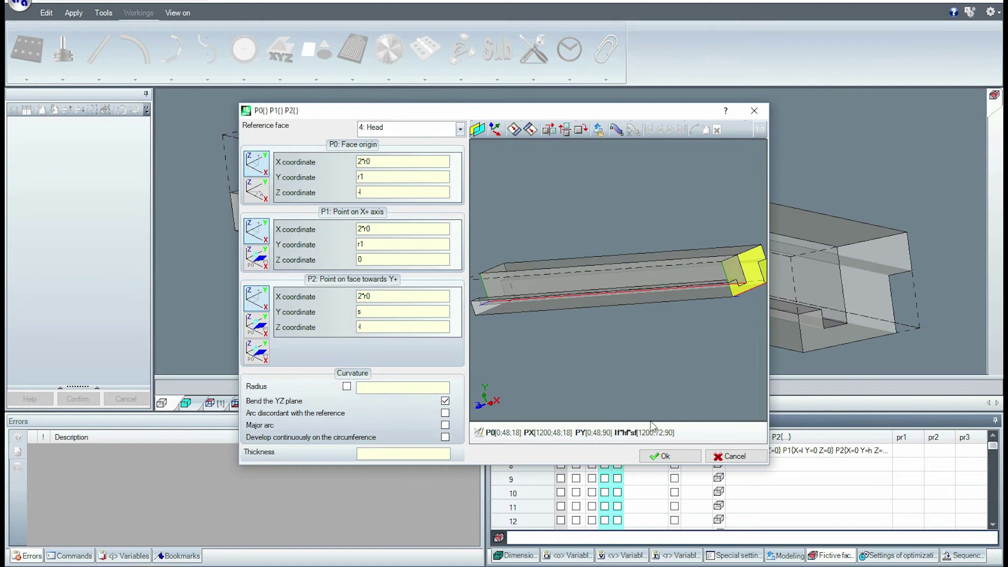
{"action": "left_click", "coordinate": [663, 455]}
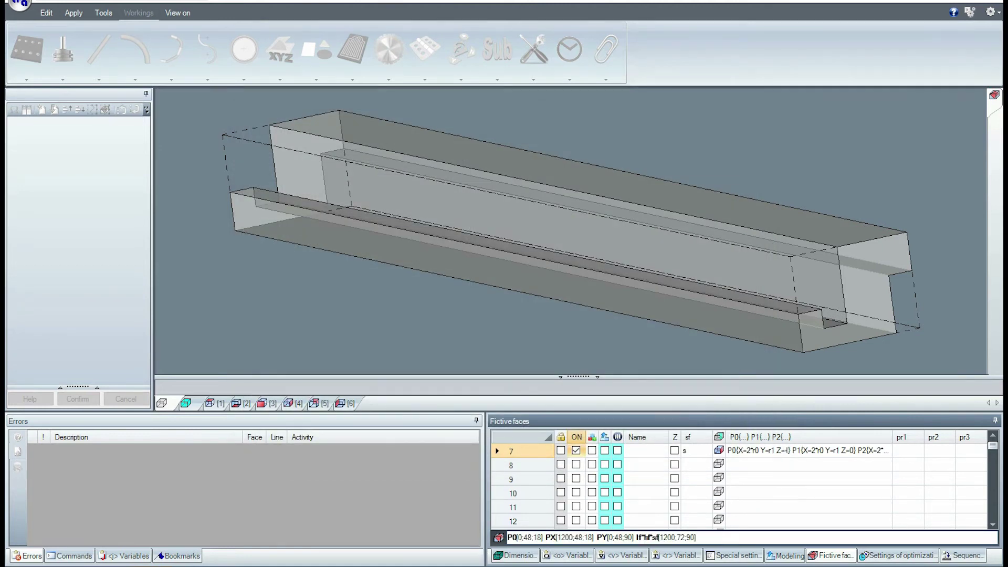
Resize the bar to 80 mm thickness and 140 mm height, then view the profile path.
{"action": "left_click", "coordinate": [515, 555]}
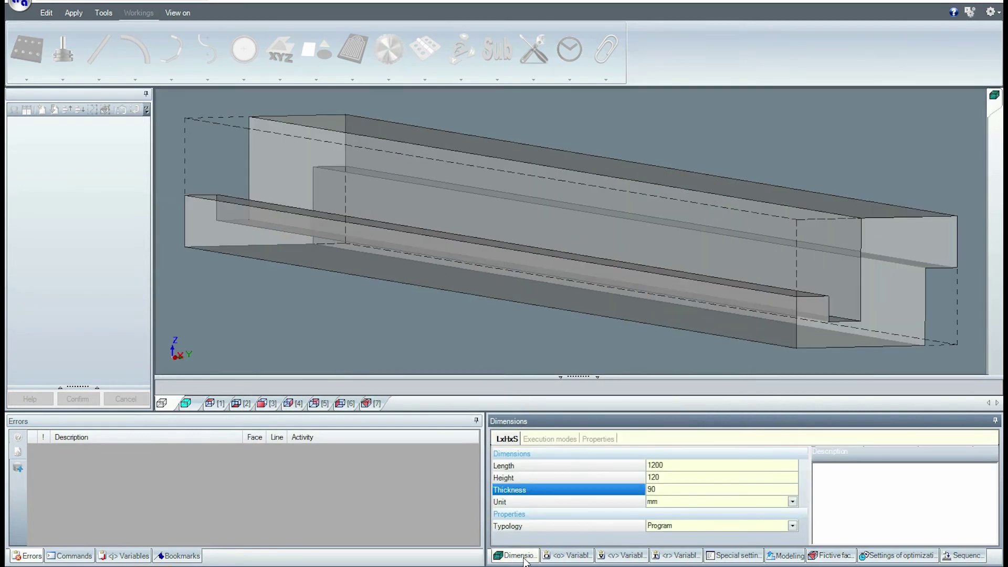
{"action": "left_click", "coordinate": [374, 405]}
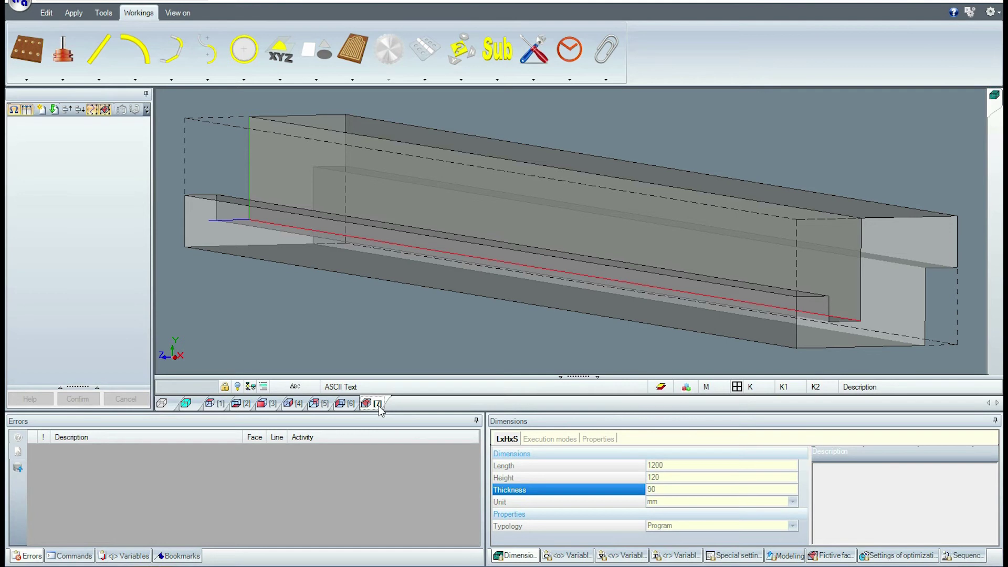
{"action": "left_click", "coordinate": [176, 403]}
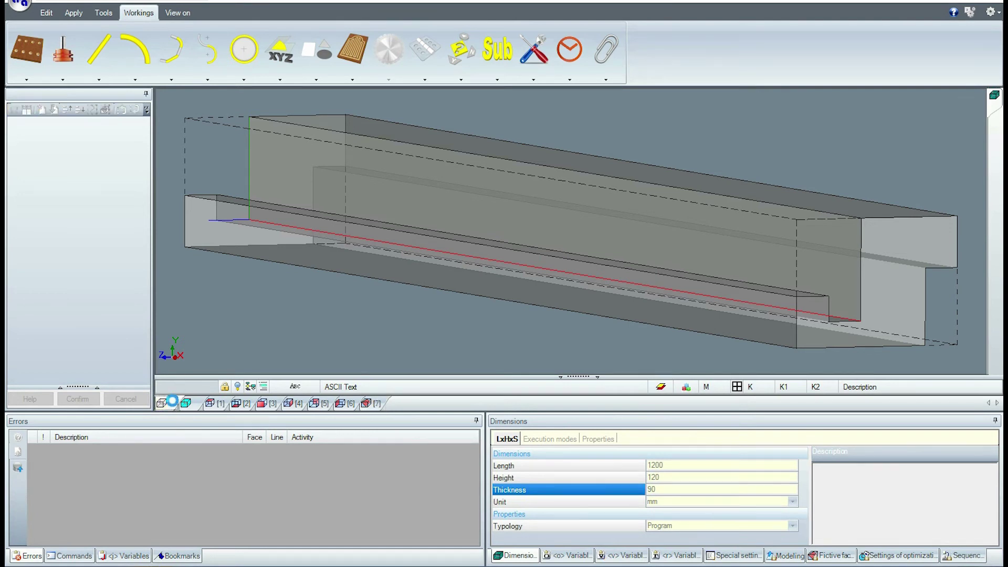
{"action": "left_click", "coordinate": [663, 490]}
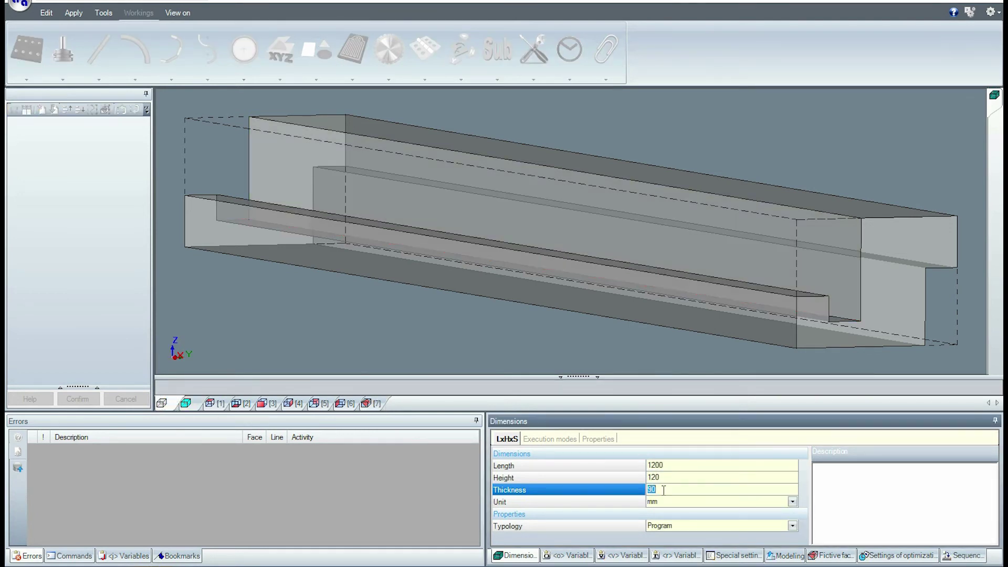
{"action": "left_click", "coordinate": [675, 478]}
{"action": "type", "text": "1"}
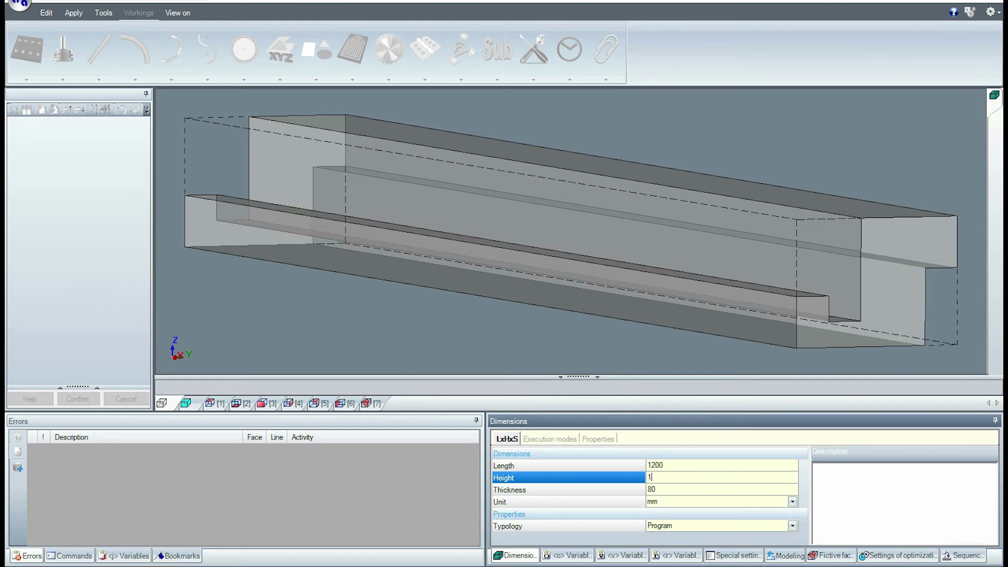
{"action": "type", "text": "40"}
{"action": "key", "text": "Return"}
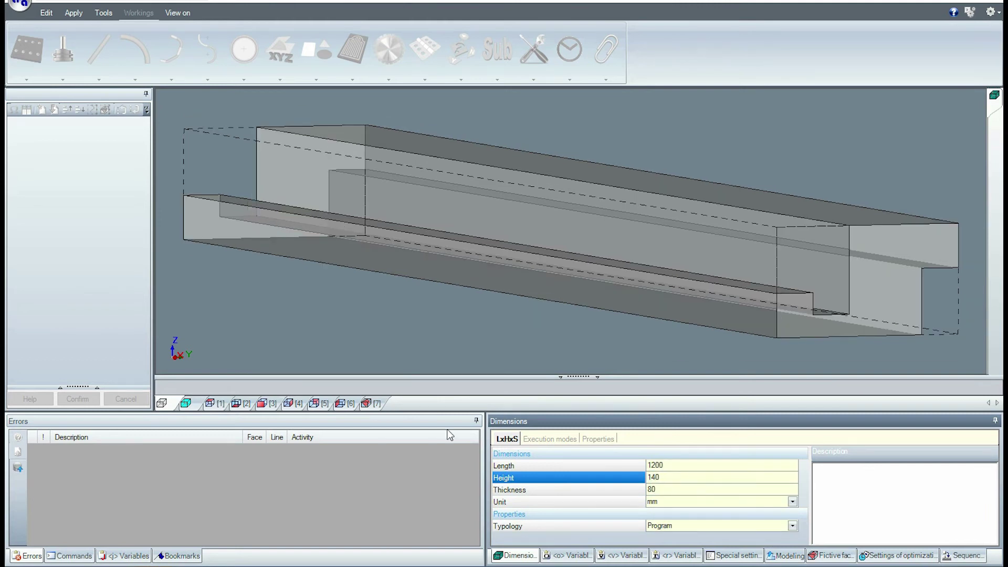
{"action": "left_click", "coordinate": [376, 403]}
{"action": "mouse_move", "coordinate": [595, 275]}
{"action": "middle_mouse_down"}
{"action": "mouse_move", "coordinate": [585, 263]}
{"action": "mouse_move", "coordinate": [606, 279]}
{"action": "middle_mouse_up"}
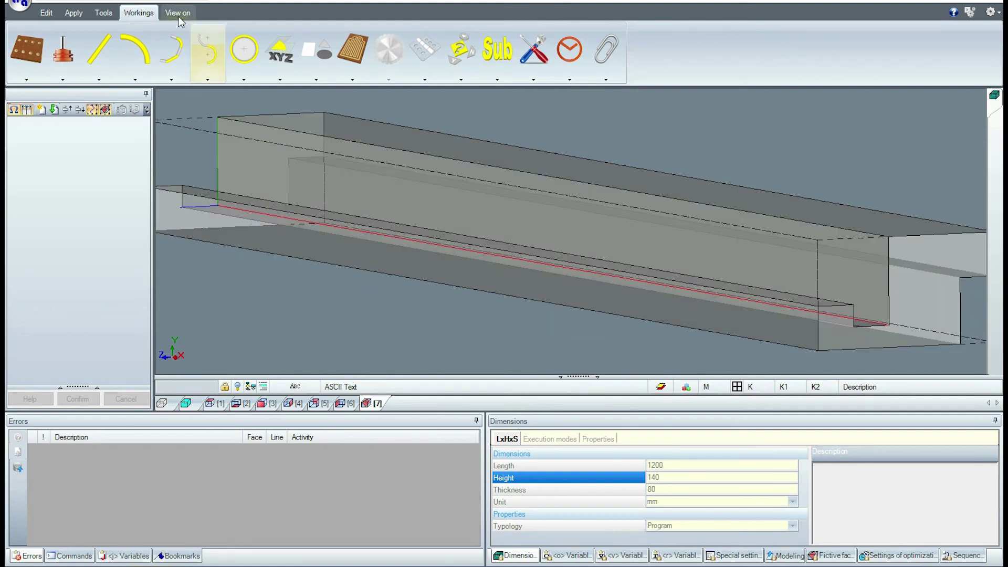
Add a mill setup at X=-30, Y=hf/2, Z=-4 using tool 102.
{"action": "left_click", "coordinate": [64, 55]}
{"action": "left_click", "coordinate": [56, 119]}
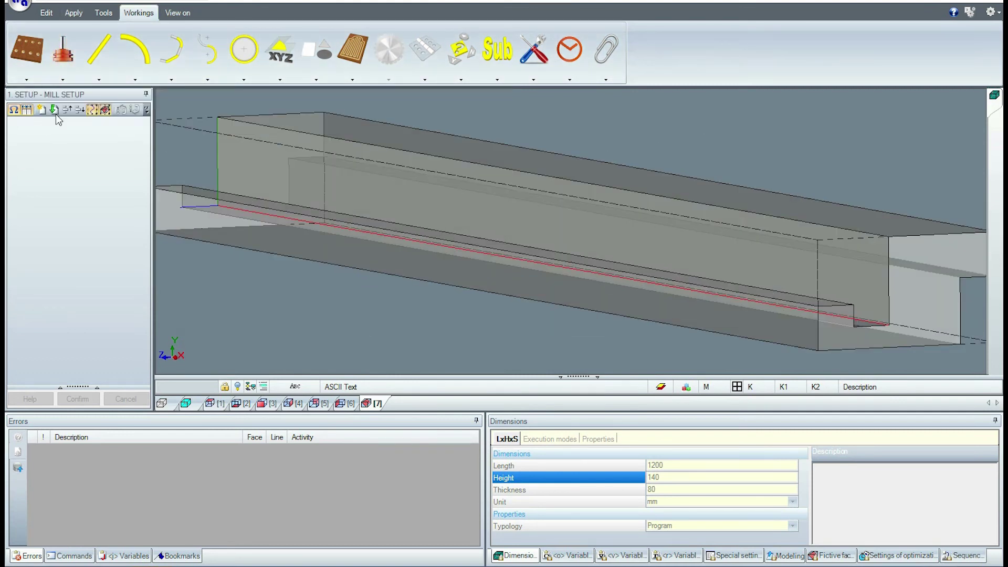
{"action": "left_click", "coordinate": [108, 181]}
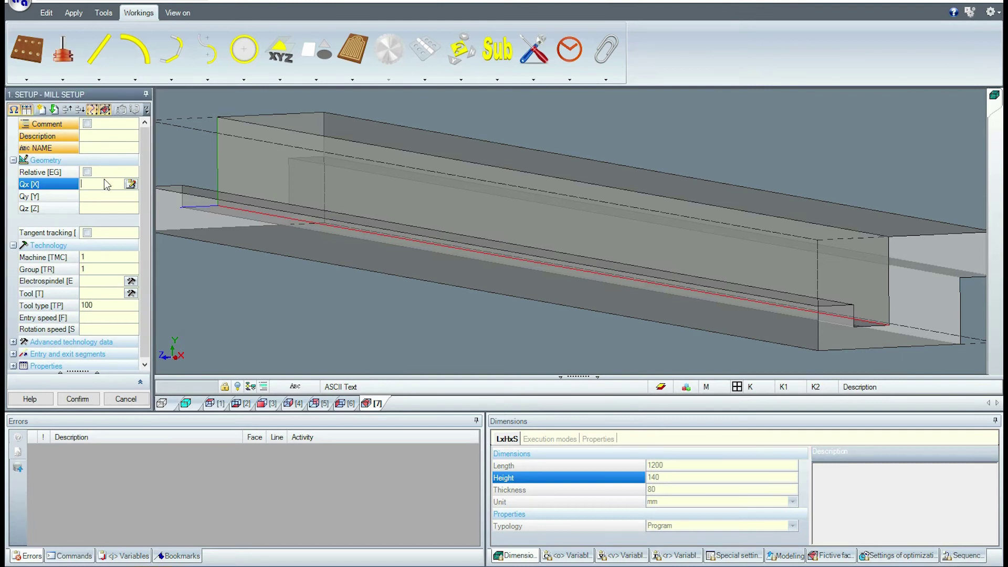
{"action": "type", "text": "-30"}
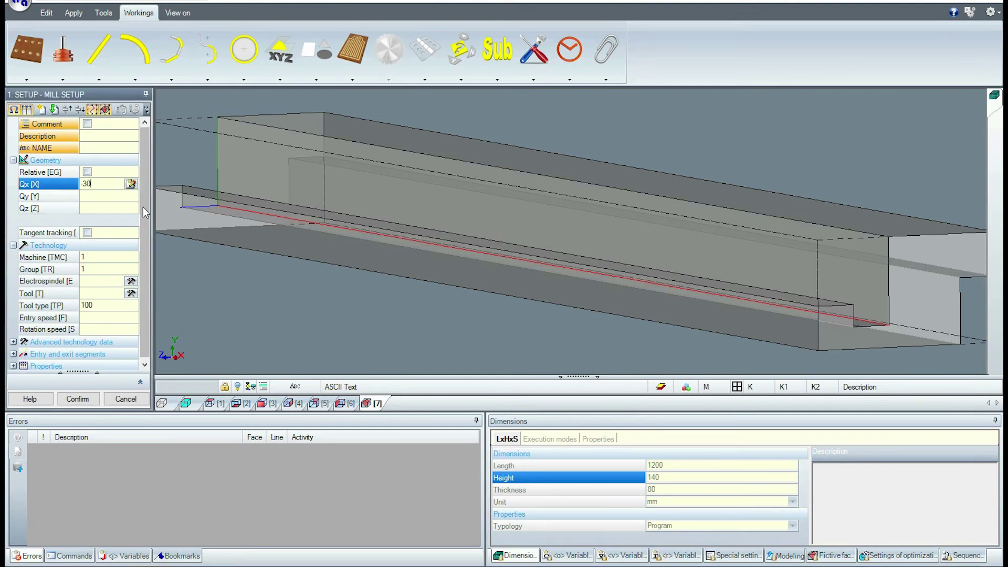
{"action": "left_click", "coordinate": [112, 197]}
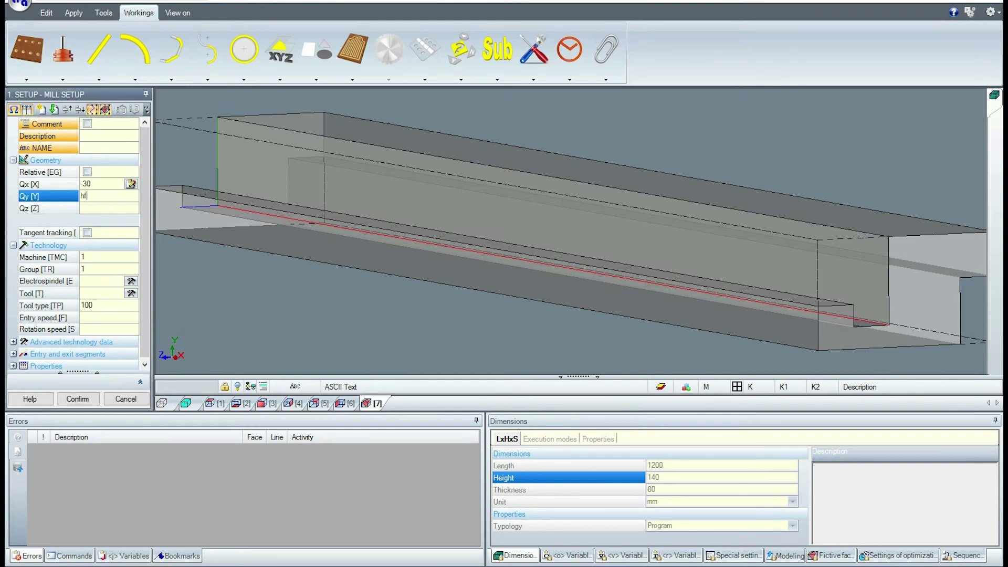
{"action": "left_click", "coordinate": [114, 208]}
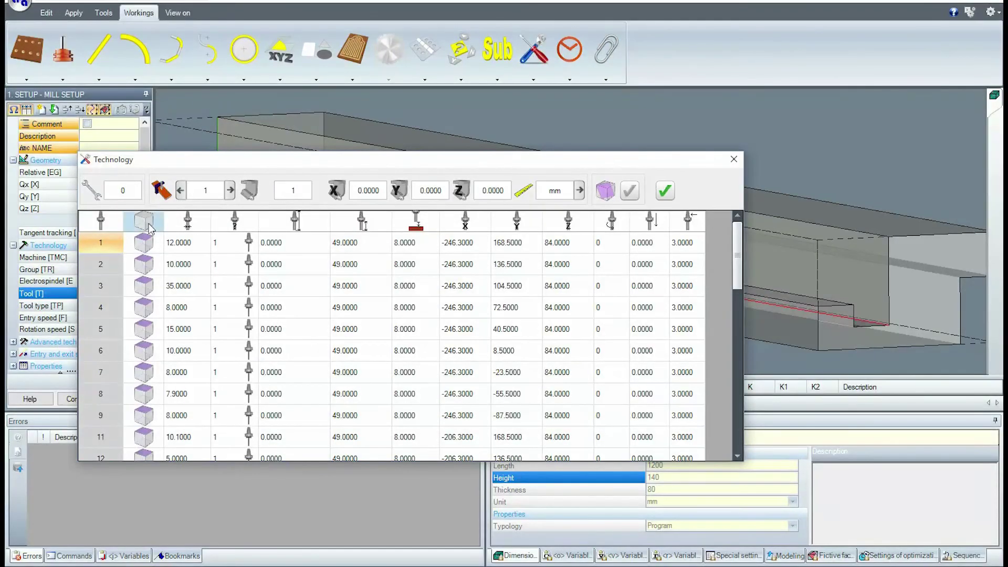
{"action": "left_click", "coordinate": [139, 223]}
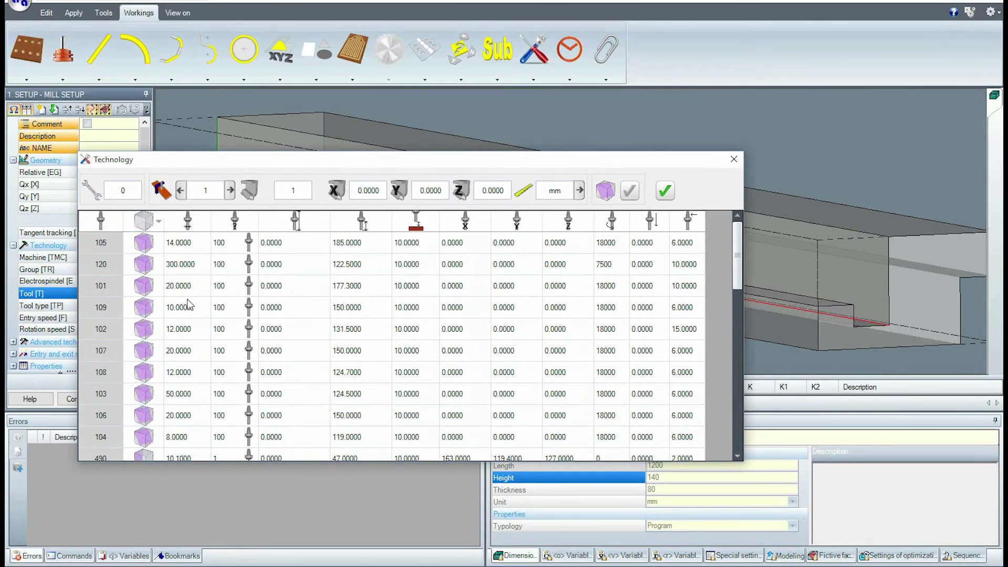
{"action": "double_click", "coordinate": [96, 330]}
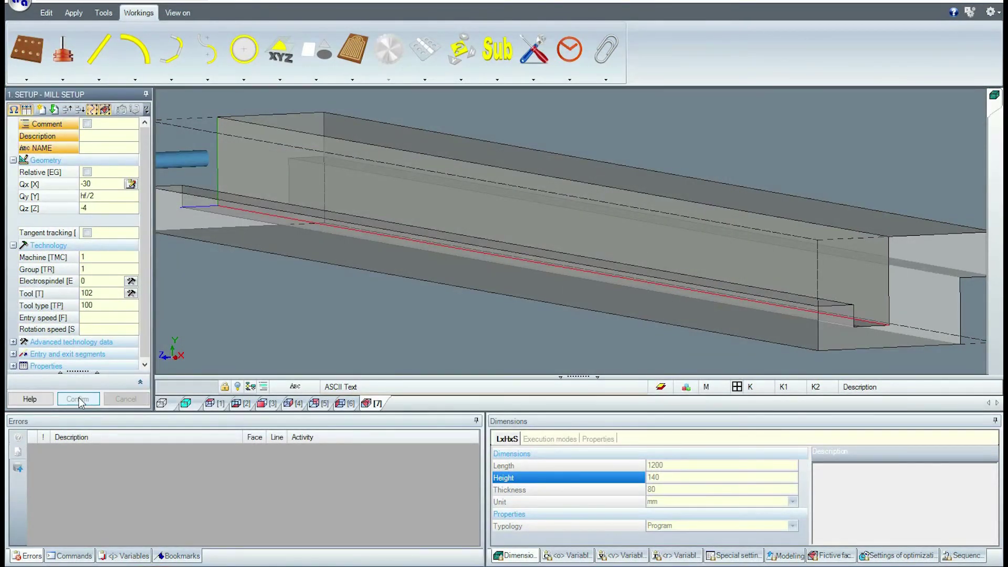
{"action": "left_click", "coordinate": [98, 61]}
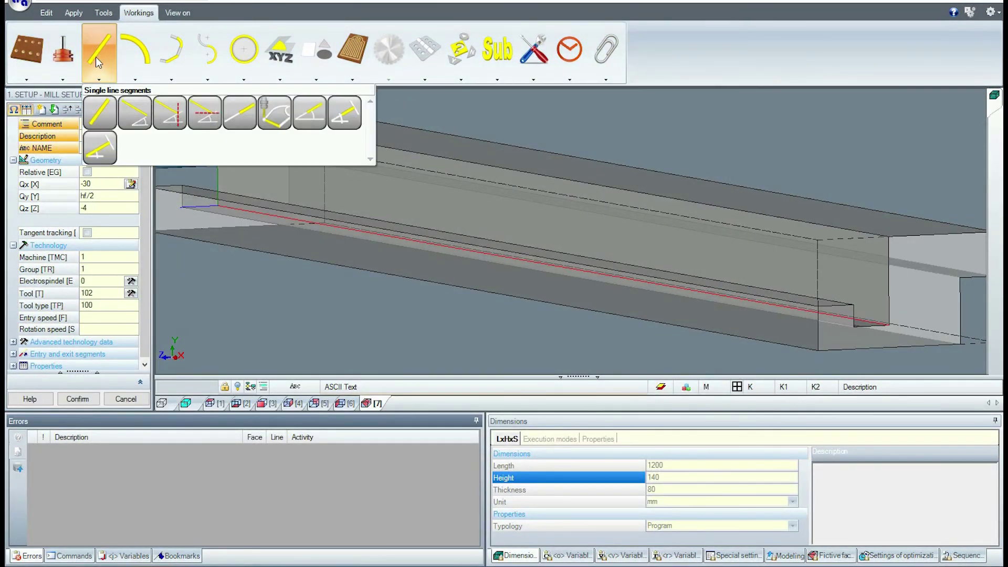
Add line milling L01 with Final X lf+30 and zoom out to see the whole bar.
{"action": "left_click", "coordinate": [98, 115]}
{"action": "left_click", "coordinate": [97, 221]}
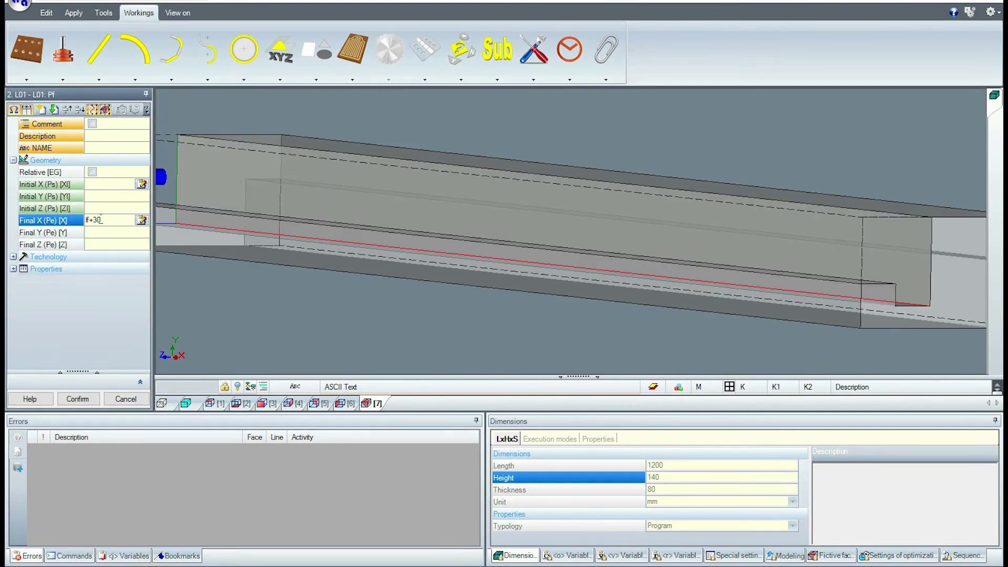
{"action": "left_click", "coordinate": [78, 399]}
{"action": "middle_click_drag", "start_coordinate": [688, 240], "coordinate": [640, 233]}
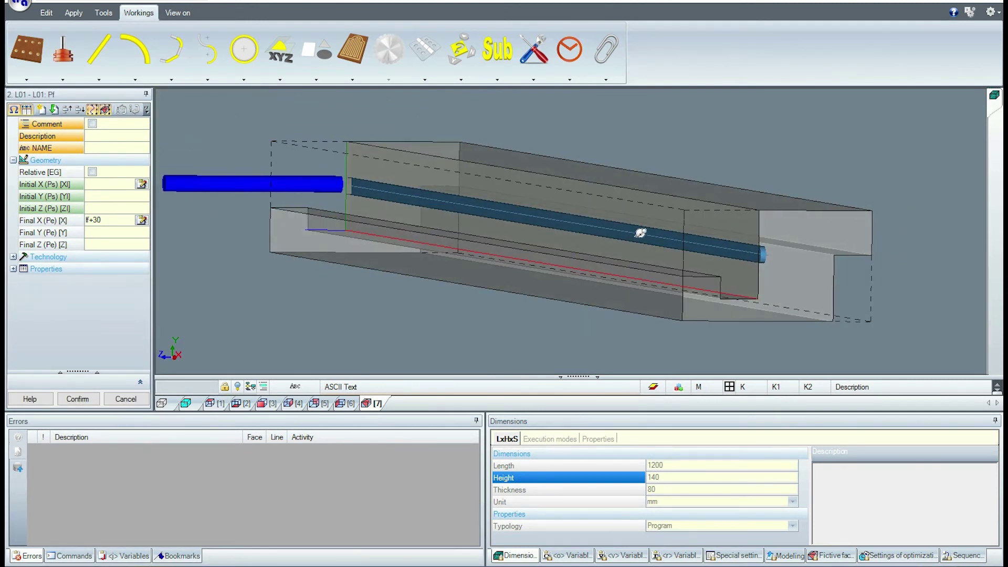
{"action": "left_click", "coordinate": [177, 13]}
{"action": "left_click", "coordinate": [411, 49]}
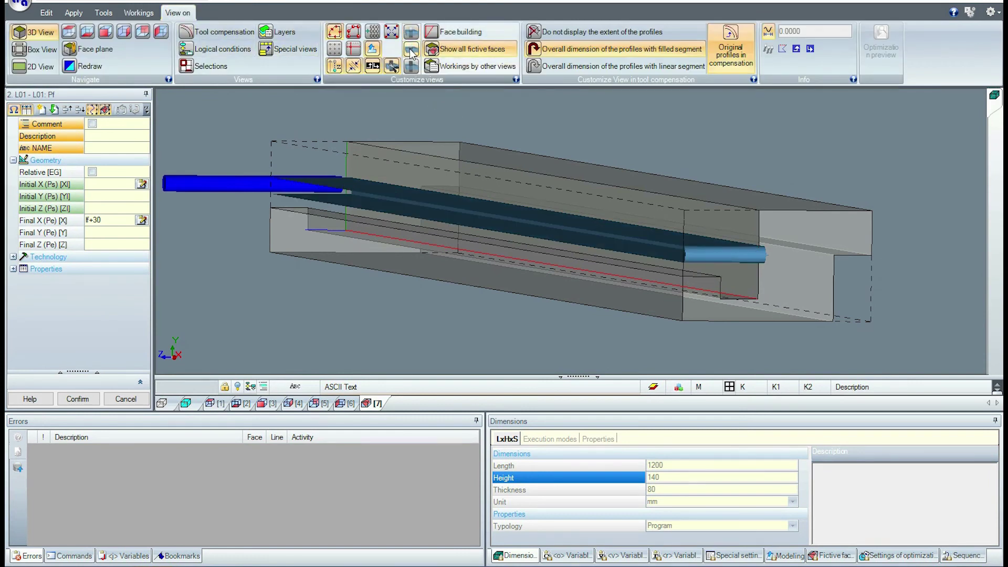
{"action": "mouse_move", "coordinate": [678, 240]}
{"action": "middle_mouse_down"}
{"action": "mouse_move", "coordinate": [691, 240]}
{"action": "mouse_move", "coordinate": [597, 226]}
{"action": "mouse_move", "coordinate": [666, 242]}
{"action": "middle_mouse_up"}
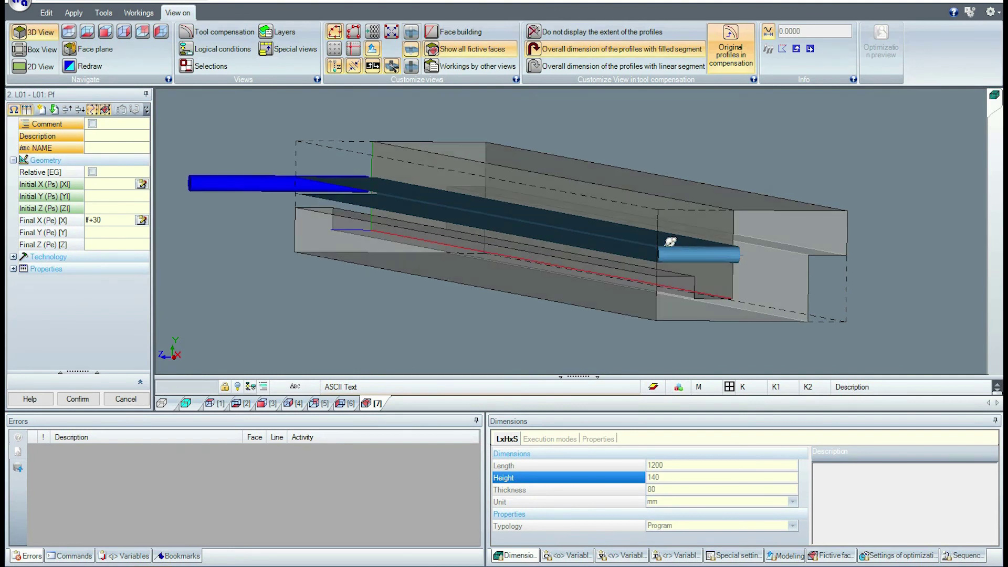
{"action": "scroll", "coordinate": [678, 242], "scroll_direction": "up", "scroll_amount": 3}
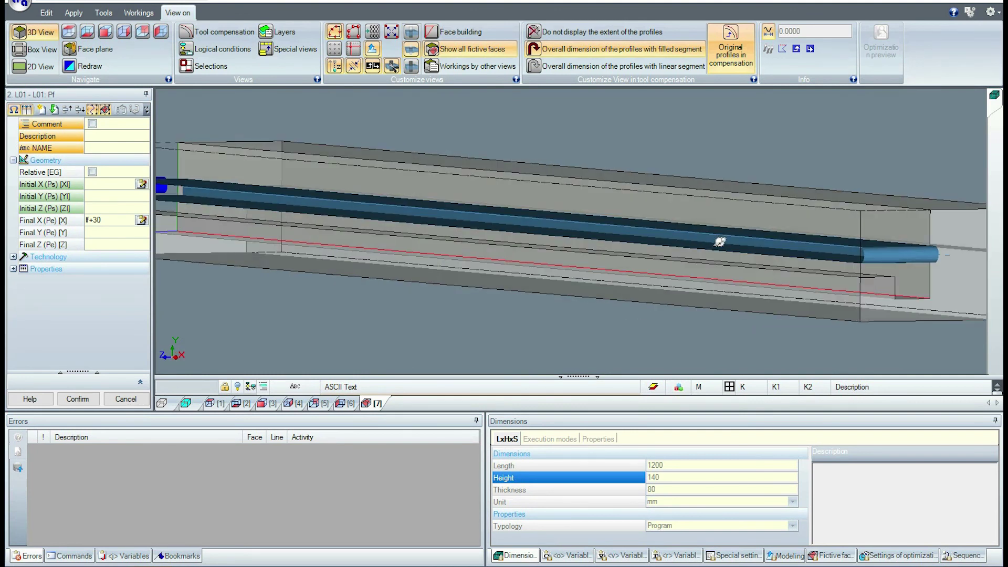
{"action": "left_click", "coordinate": [412, 49]}
{"action": "middle_click_drag", "start_coordinate": [509, 193], "coordinate": [515, 187]}
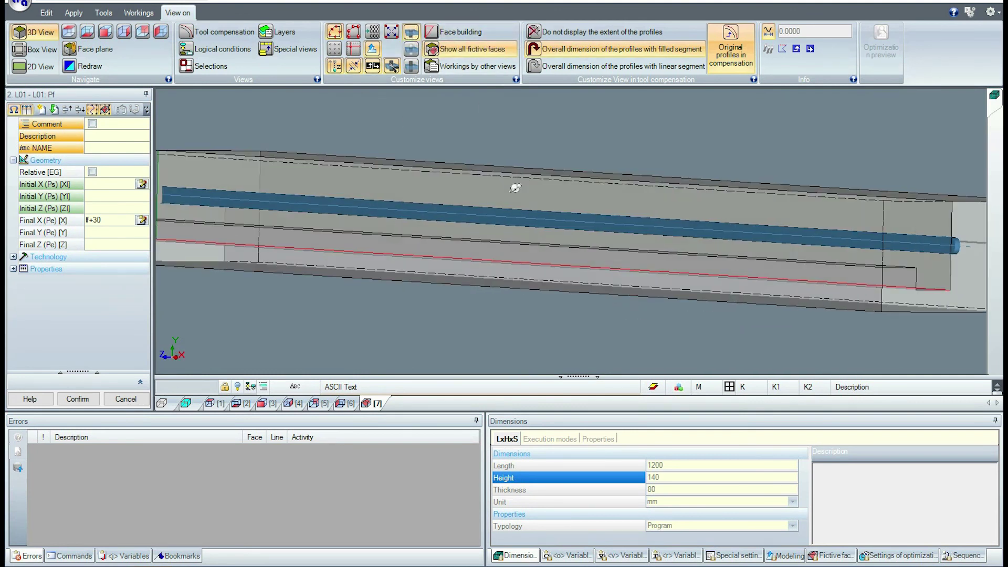
{"action": "right_click", "coordinate": [517, 186]}
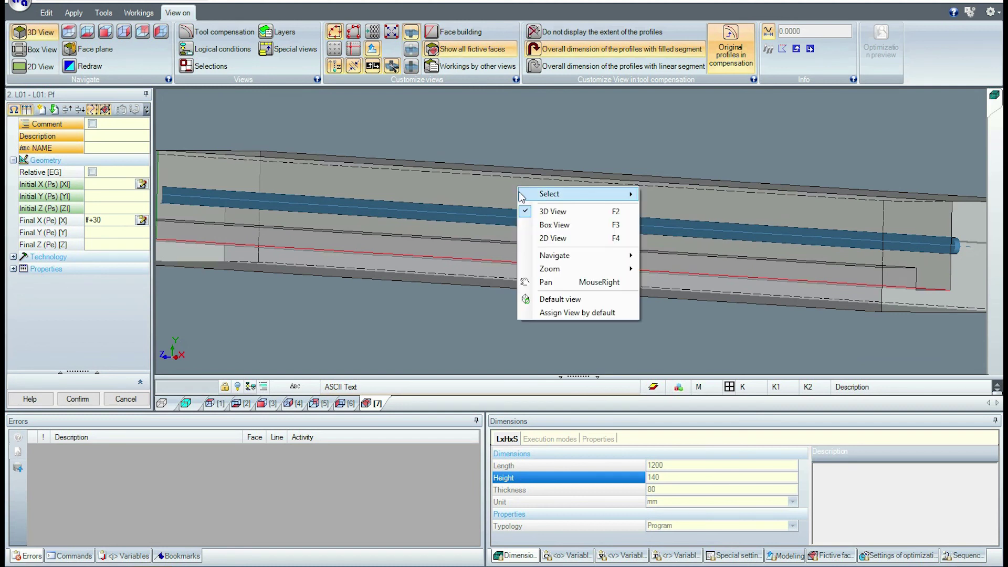
{"action": "left_click", "coordinate": [550, 240]}
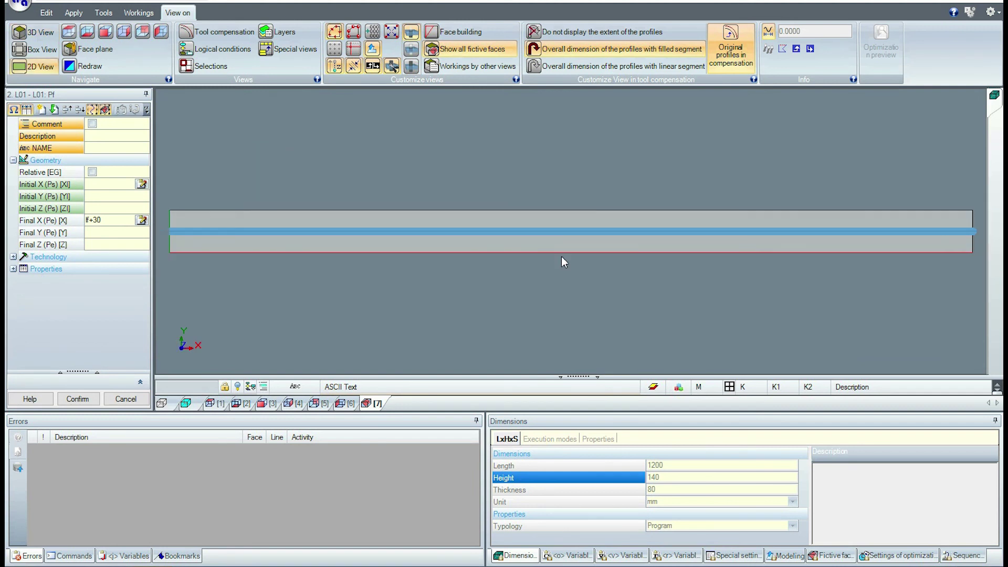
{"action": "right_click", "coordinate": [585, 244]}
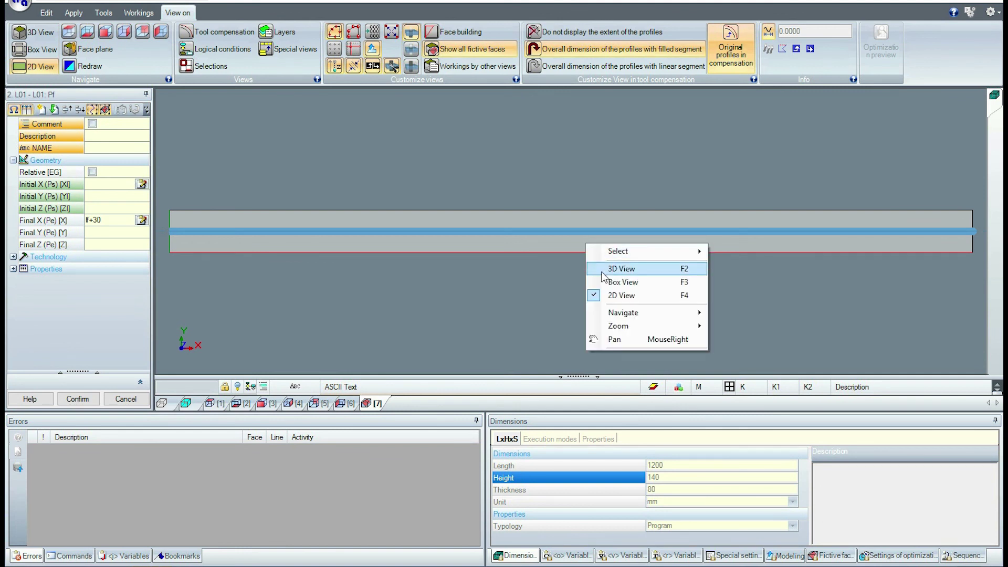